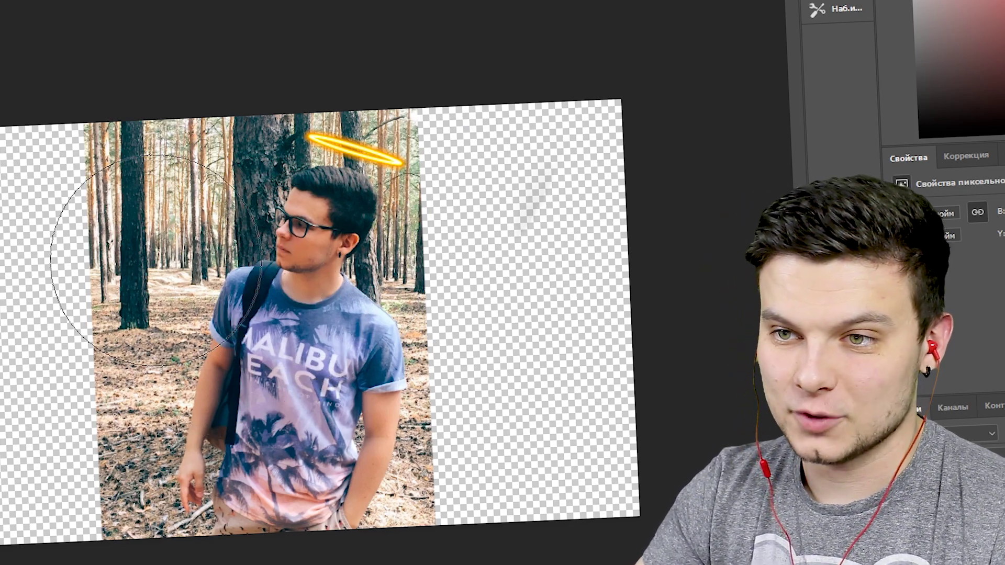
key(ctrl+minus)
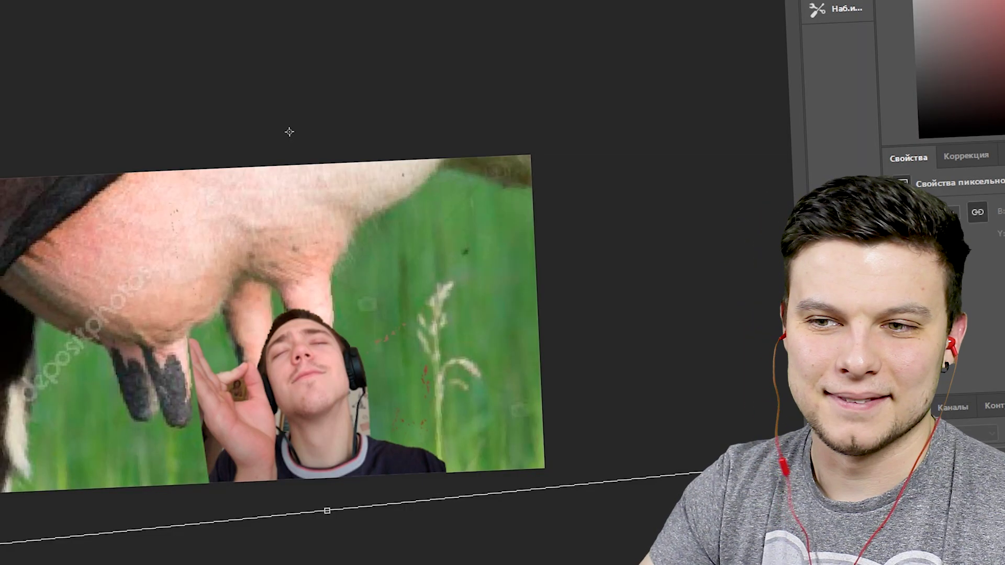
Nudge the cow udder up-right and move the headphones man's photo down-left beneath it
drag(289, 131, 305, 115)
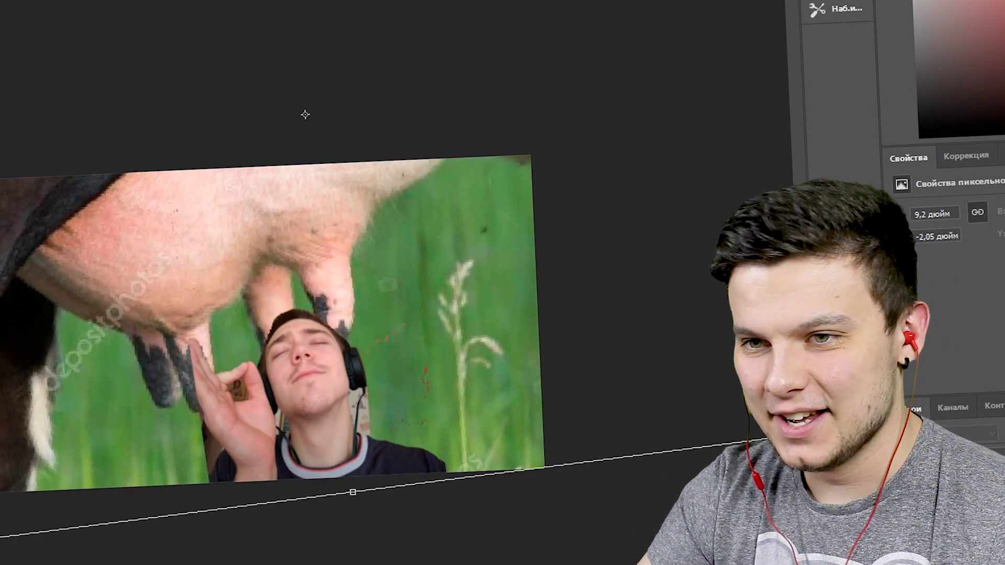
click(306, 333)
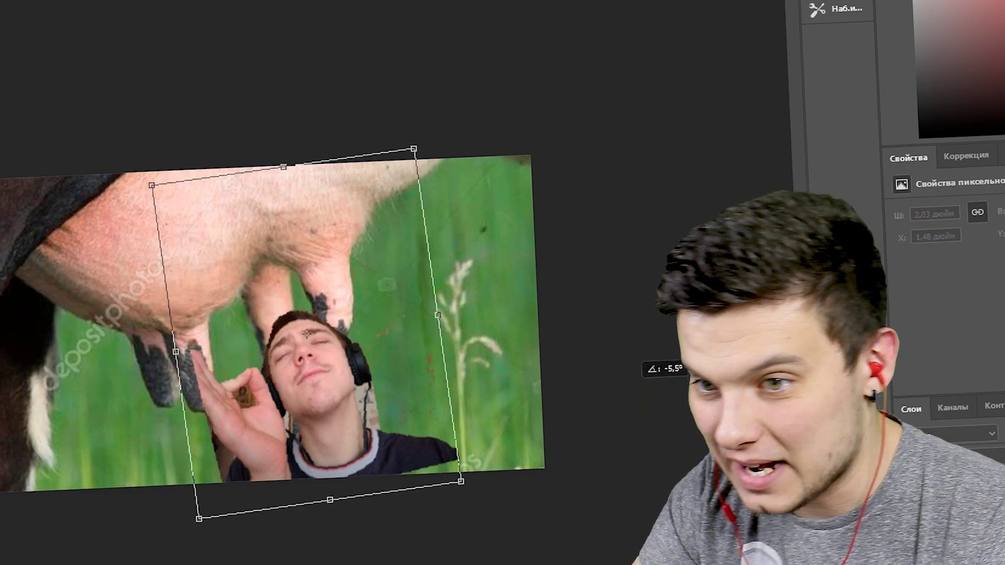
drag(306, 333, 259, 375)
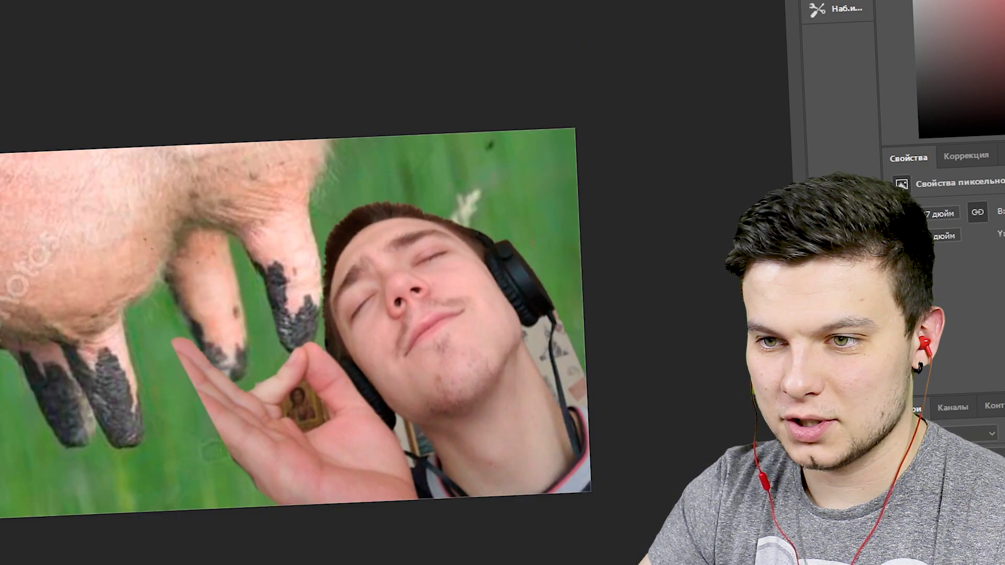
scroll(445, 249, up, 1)
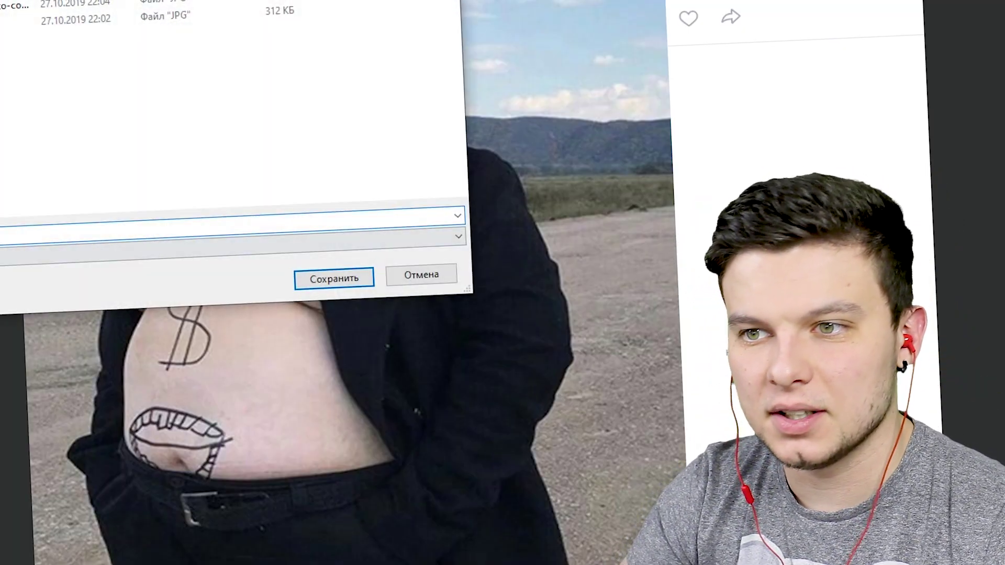
Save the downloaded photo and select CasXlvTwizk in folder 1
key(Return)
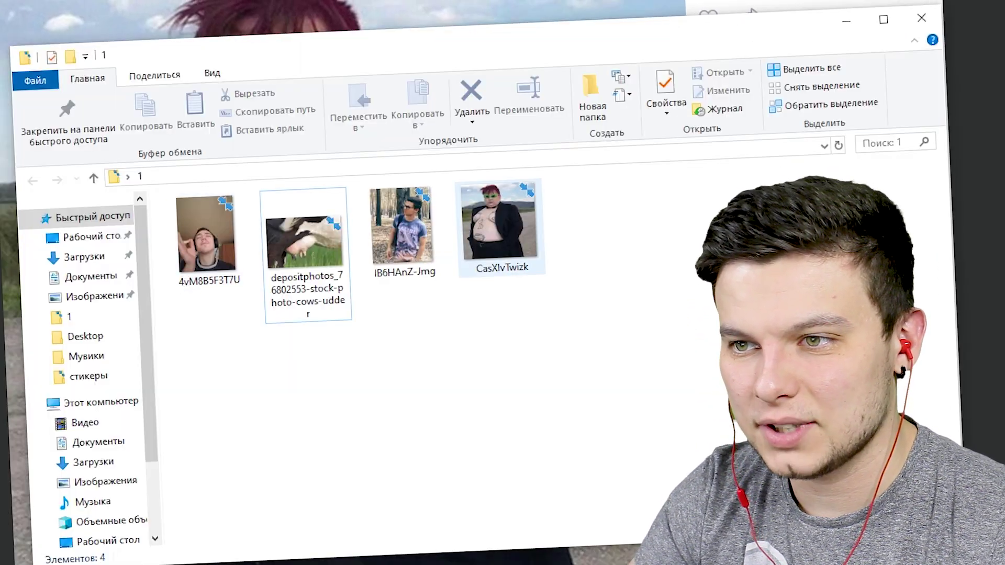
click(499, 230)
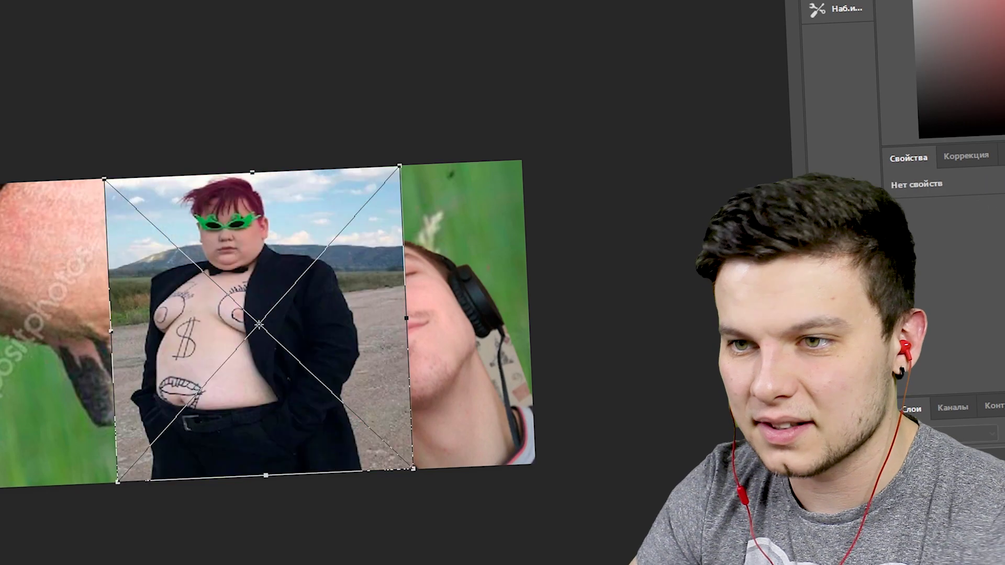
Commit the placed CasXlvTwizk photo and rotate a copied chest area over the man's face
key(Return)
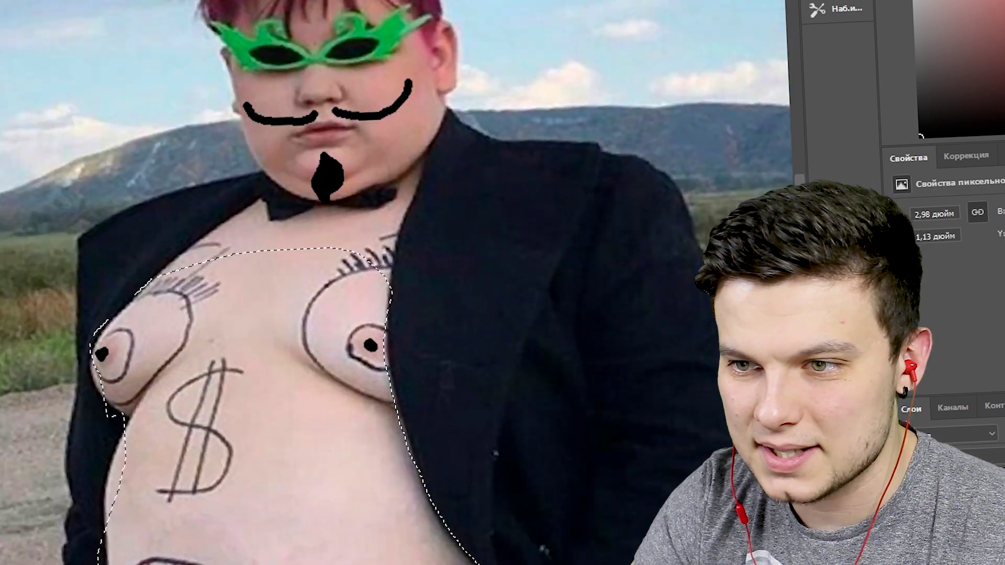
right_click(285, 382)
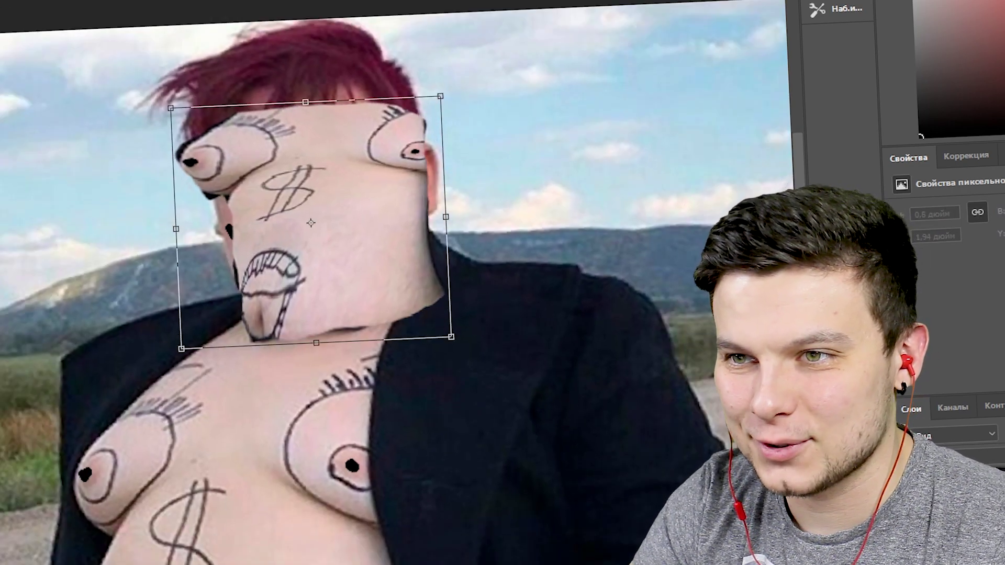
mouse_move(325, 254)
mouse_down()
mouse_move(400, 199)
mouse_move(379, 78)
mouse_up()
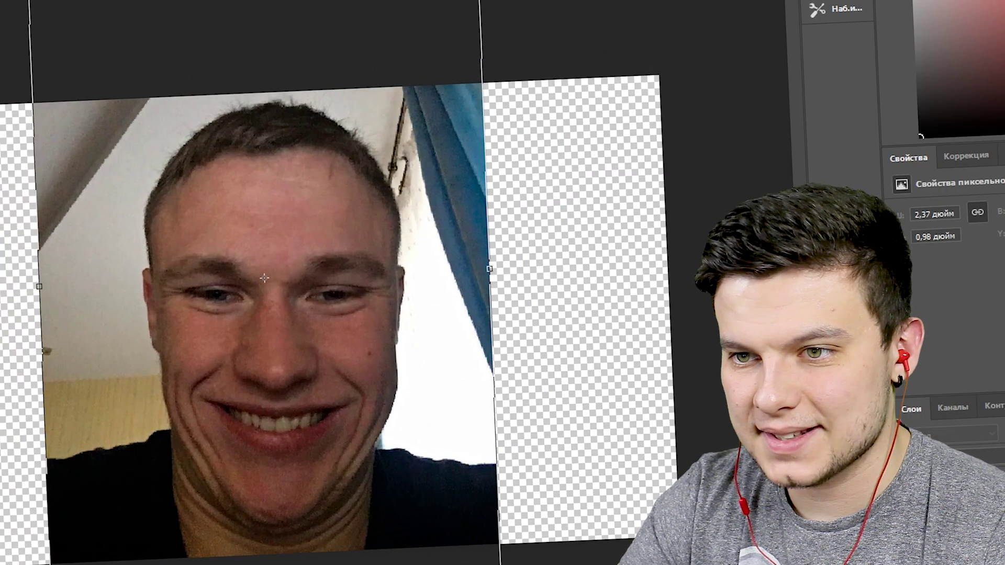
Drag the selfie's corner to scale it to about 2.71 inches wide
drag(367, 272, 374, 209)
alt+scroll(374, 209, up, 2)
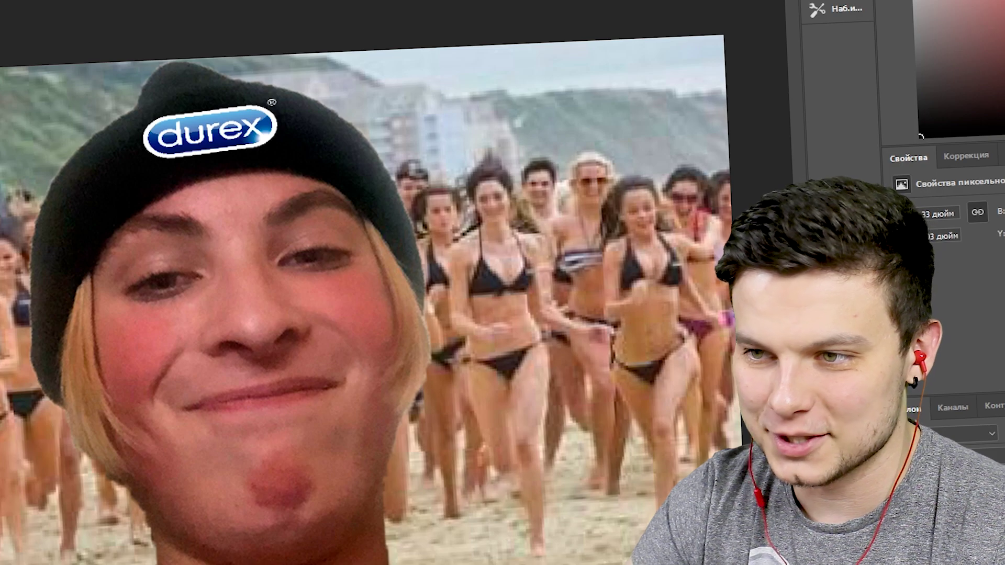
Apply Filter > Blur > Gaussian Blur to the beach crowd background
key(alt+t)
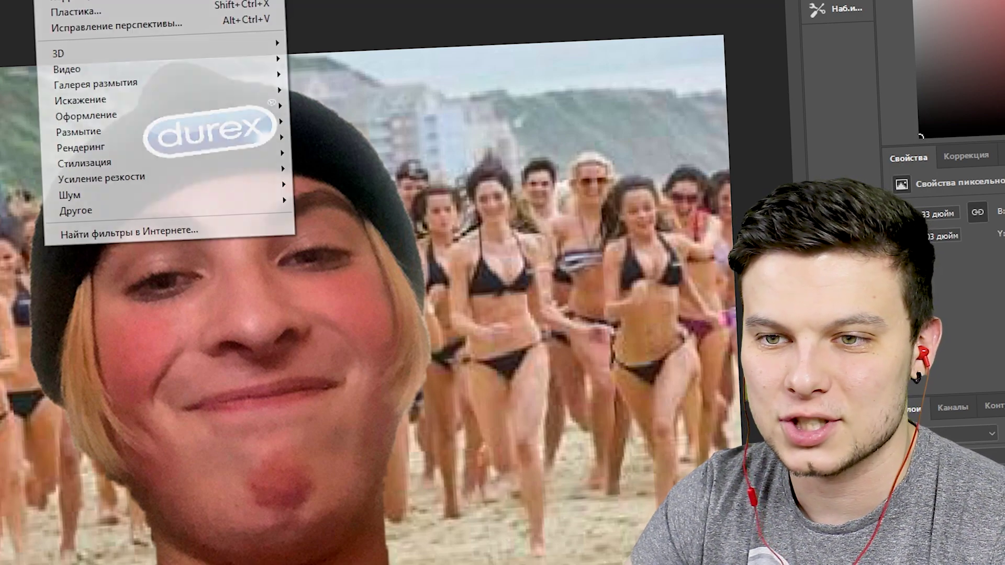
key(Return)
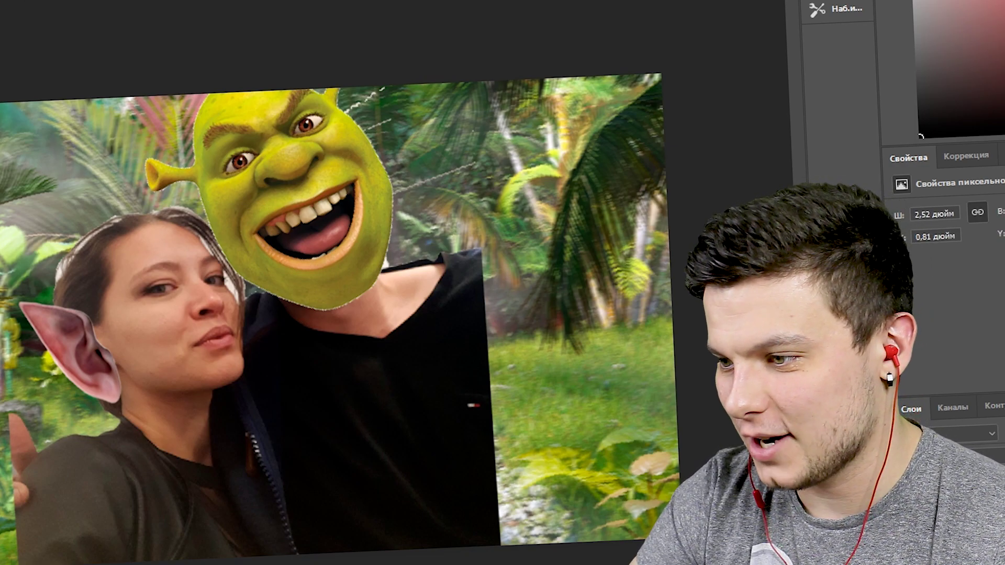
Free-transform the Shrek couple photo down-right to fit the canvas, then start saving the collage
key(ctrl+t)
drag(236, 294, 258, 322)
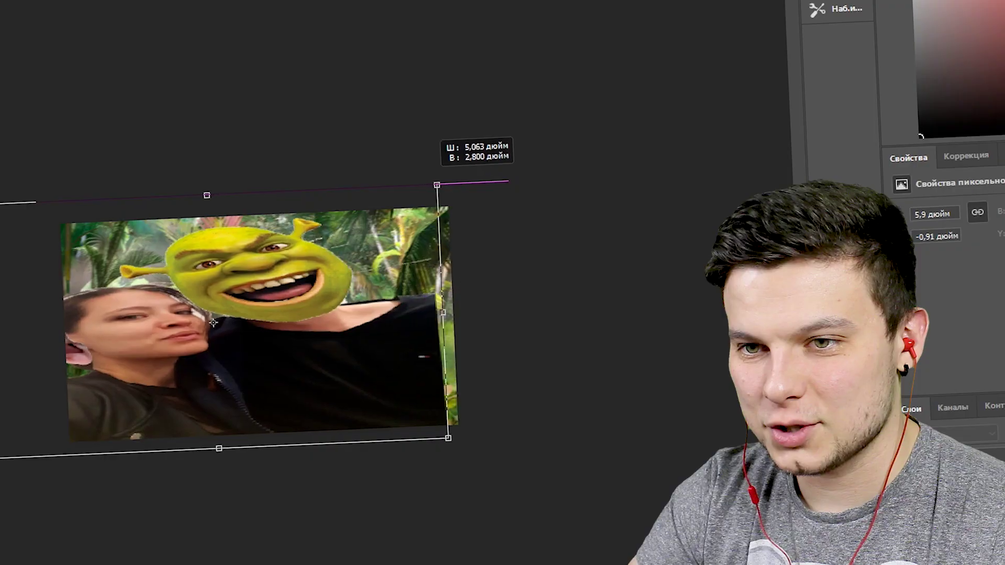
drag(244, 325, 251, 328)
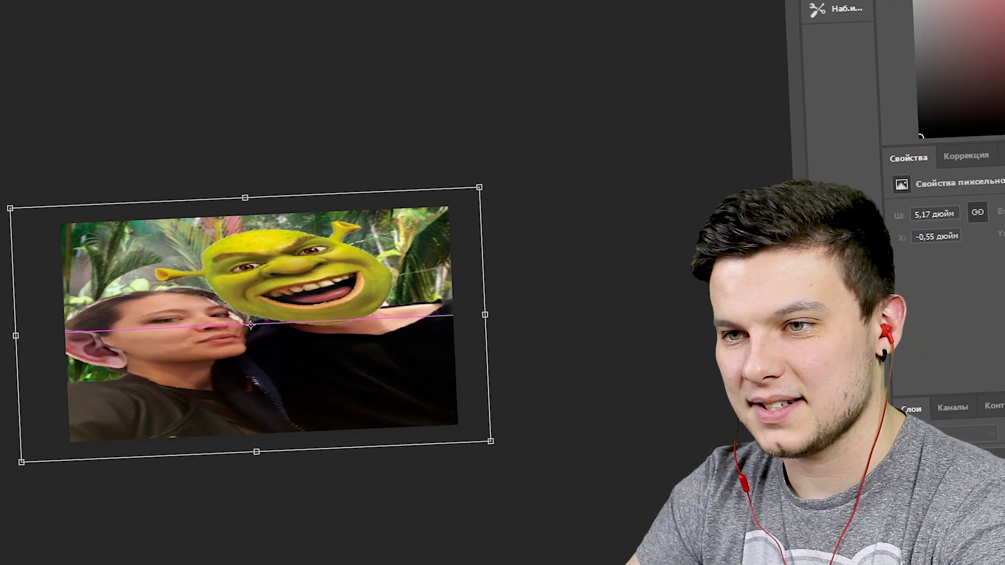
key(Return)
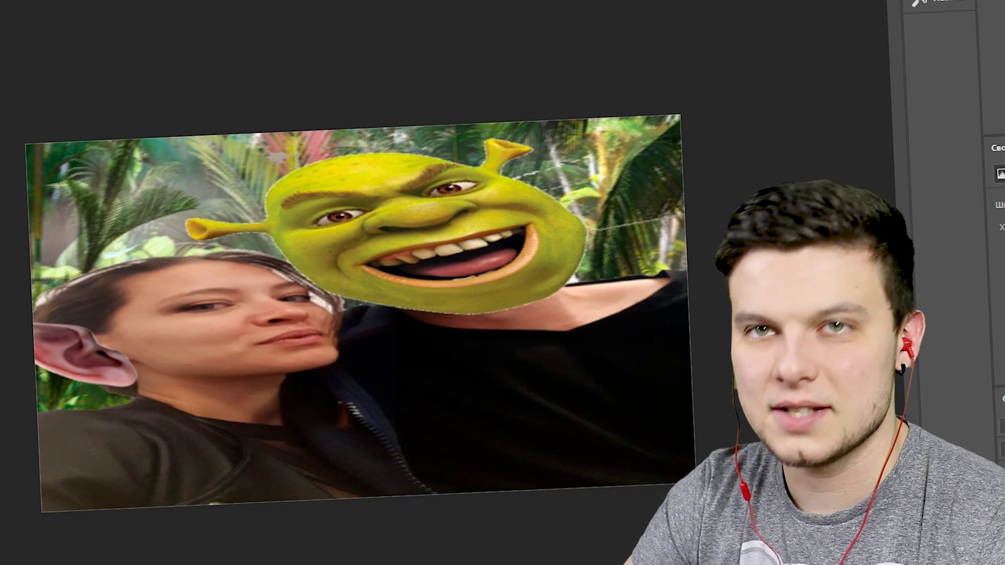
key(alt+f)
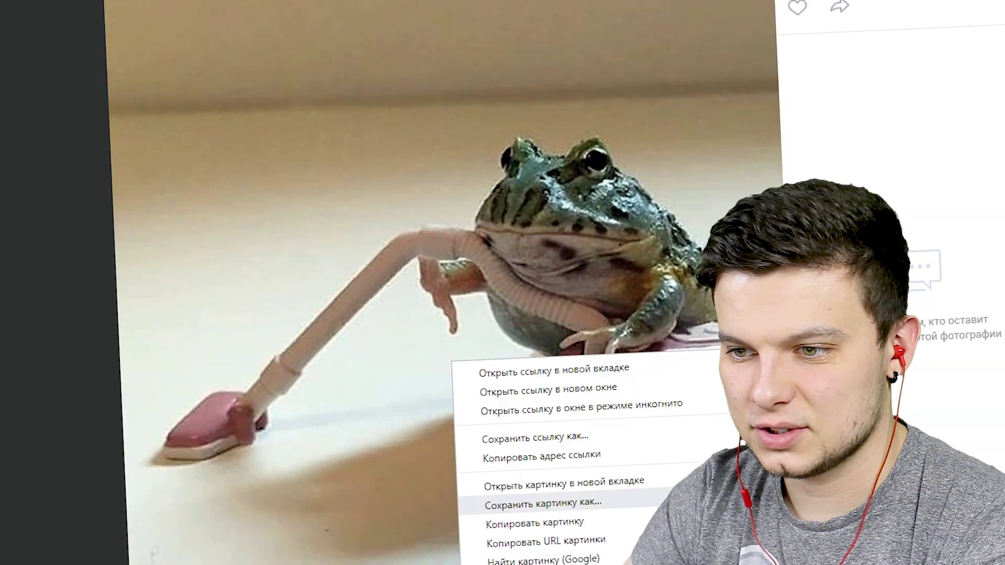
Use Save image as on the frog-on-toy-vacuum picture in VK
click(542, 502)
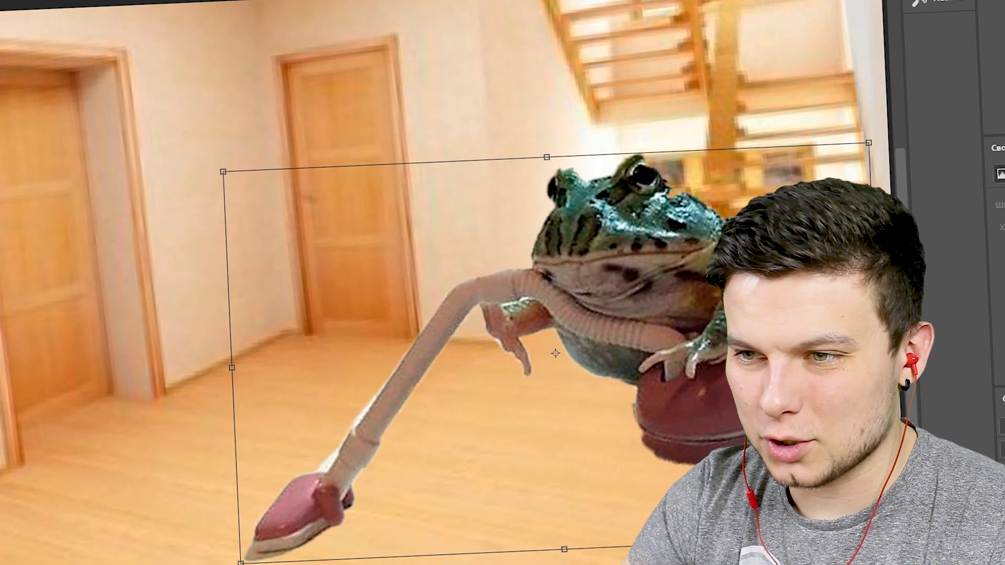
Drag the frog-and-vacuum cutout into the hallway and reposition it
mouse_move(555, 353)
mouse_down()
mouse_move(521, 357)
mouse_move(546, 335)
mouse_up()
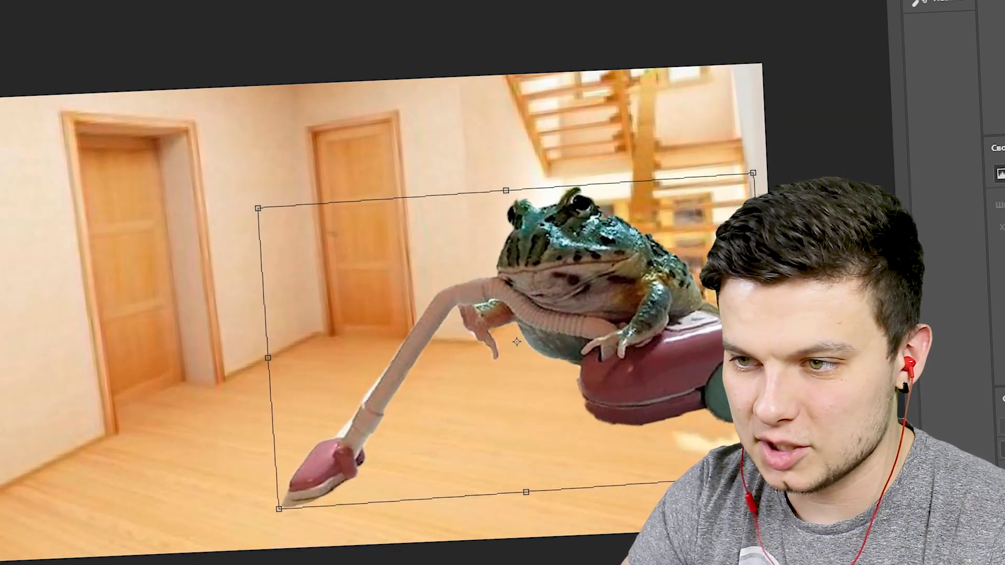
mouse_move(517, 342)
mouse_down()
mouse_move(461, 322)
mouse_move(562, 295)
mouse_move(590, 308)
mouse_move(692, 307)
mouse_move(642, 313)
mouse_up()
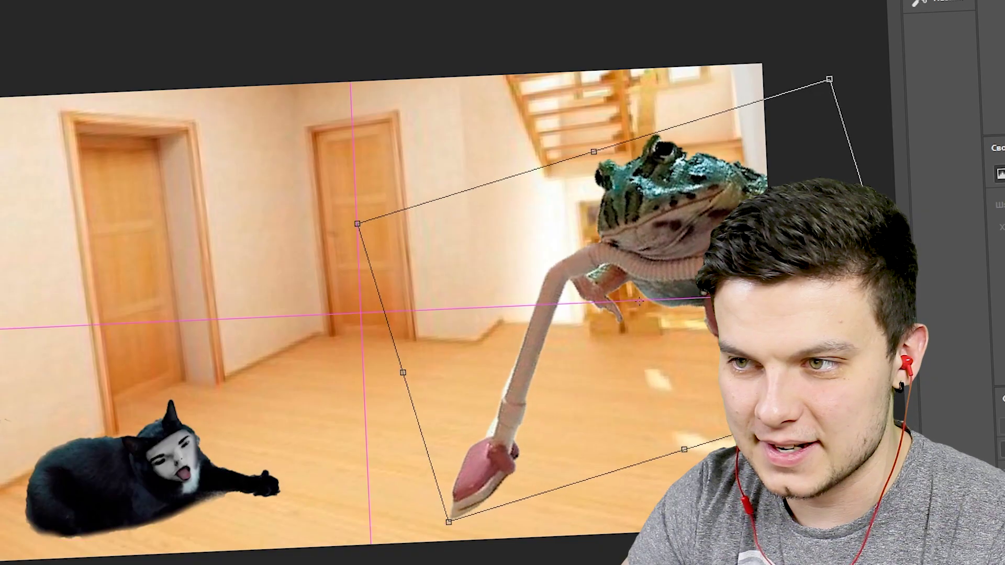
mouse_move(591, 335)
mouse_down()
mouse_move(282, 240)
mouse_move(467, 309)
mouse_up()
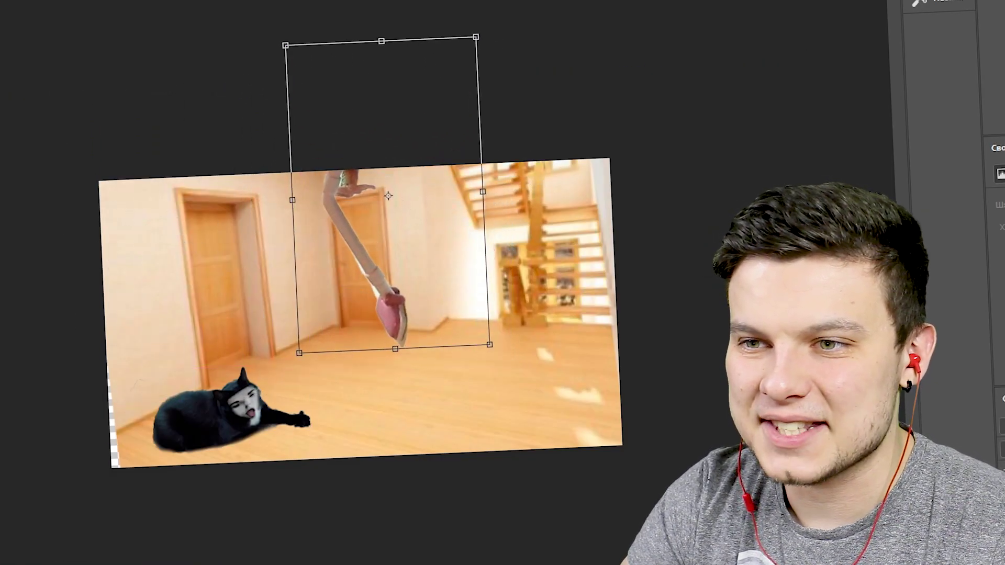
Rotate the frog 180° and lower it into the top left above the cat
mouse_move(612, 256)
mouse_down()
mouse_move(609, 196)
mouse_move(578, 144)
mouse_up()
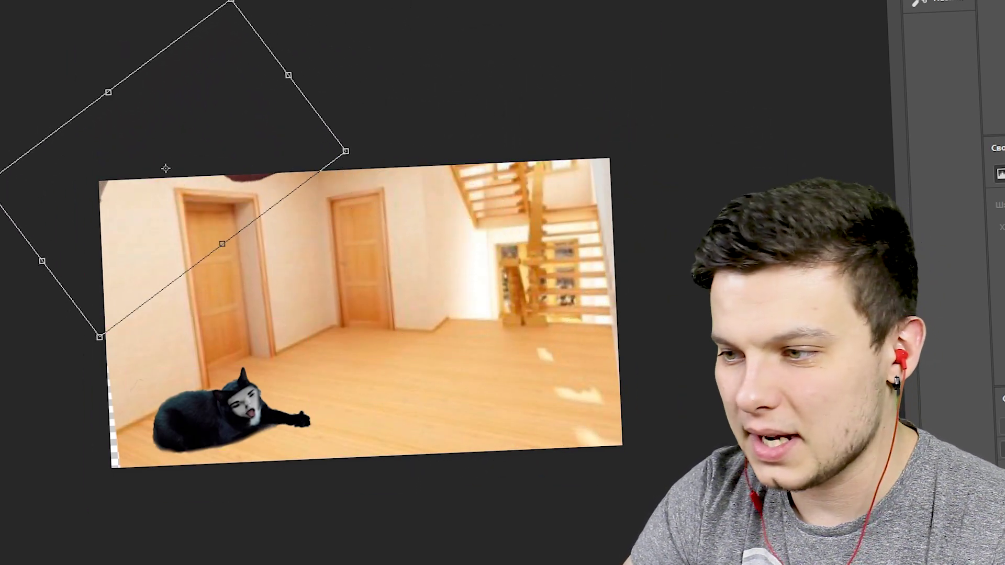
scroll(260, 360, up, 3)
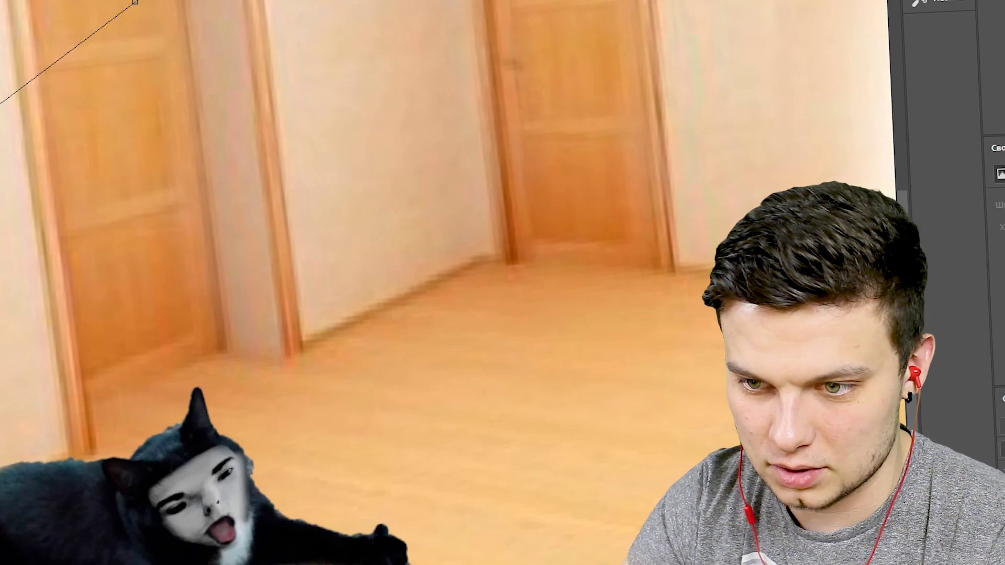
scroll(298, 471, up, 2)
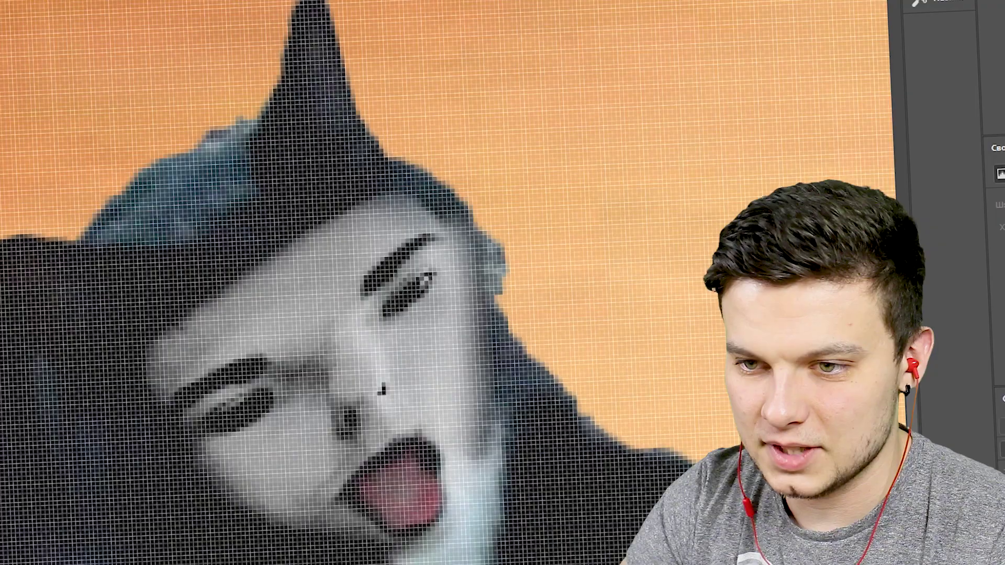
scroll(359, 399, up, 2)
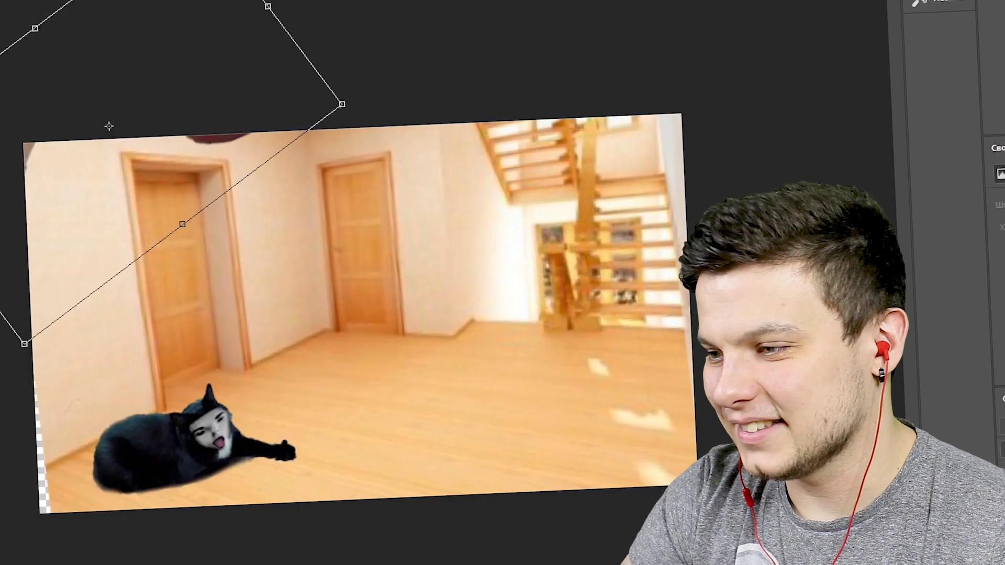
mouse_move(93, 165)
mouse_down()
mouse_move(127, 263)
mouse_move(132, 245)
mouse_move(118, 283)
mouse_up()
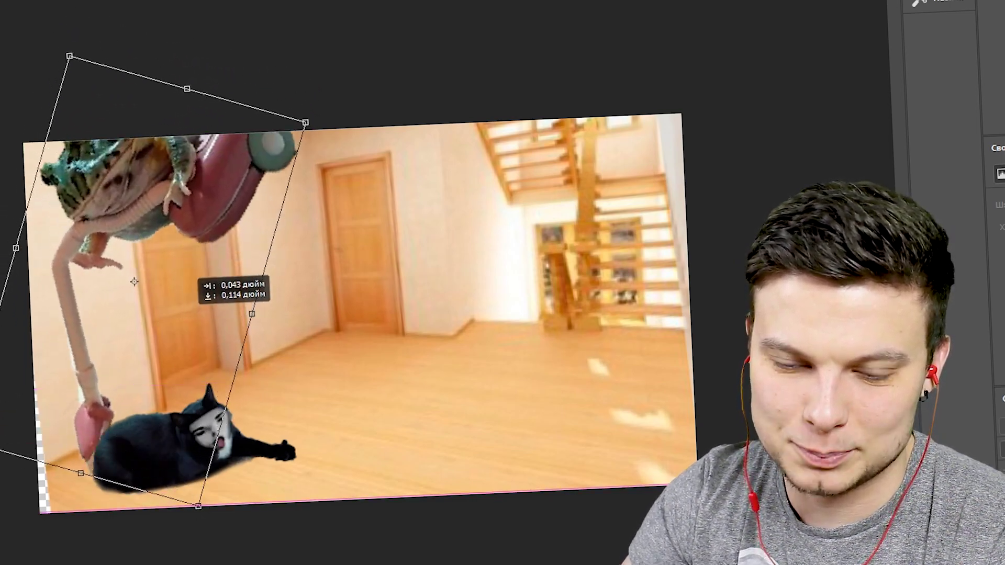
Apply the frog's rotation, then enlarge and reposition the cat across the hallway
key(Return)
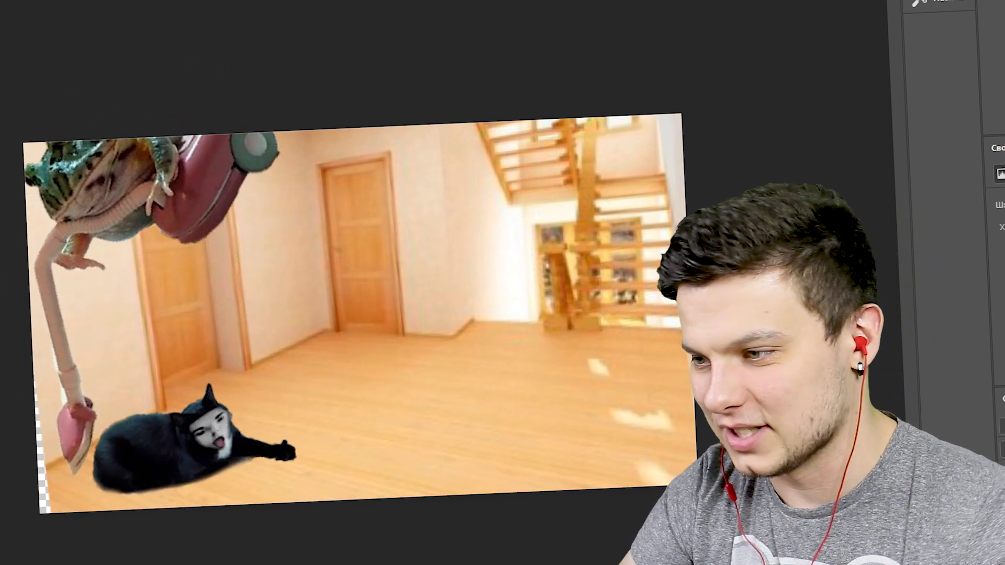
click(179, 438)
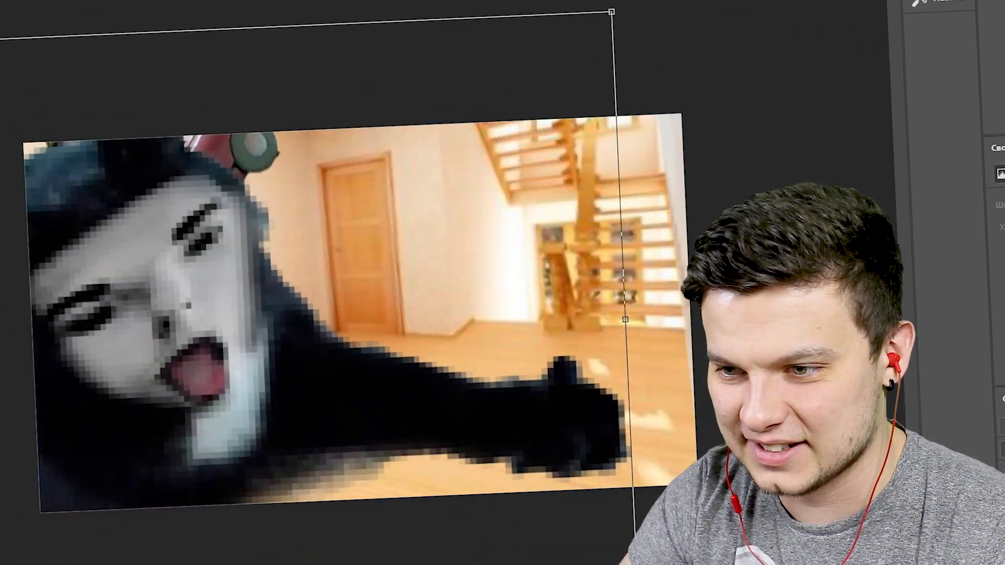
drag(178, 438, 106, 275)
mouse_move(66, 238)
mouse_down()
mouse_move(16, 294)
mouse_move(0, 268)
mouse_up()
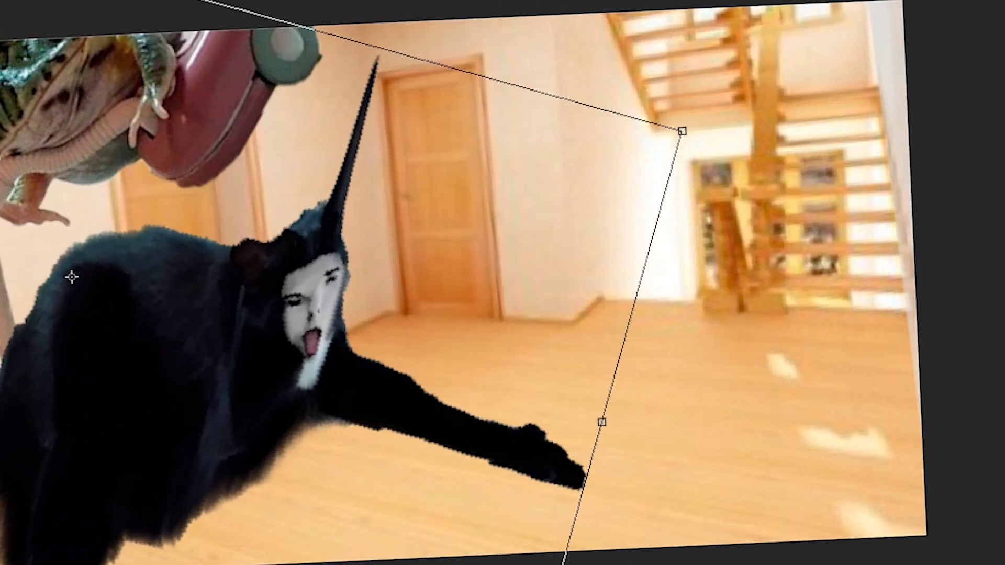
drag(325, 340, 528, 131)
key(Return)
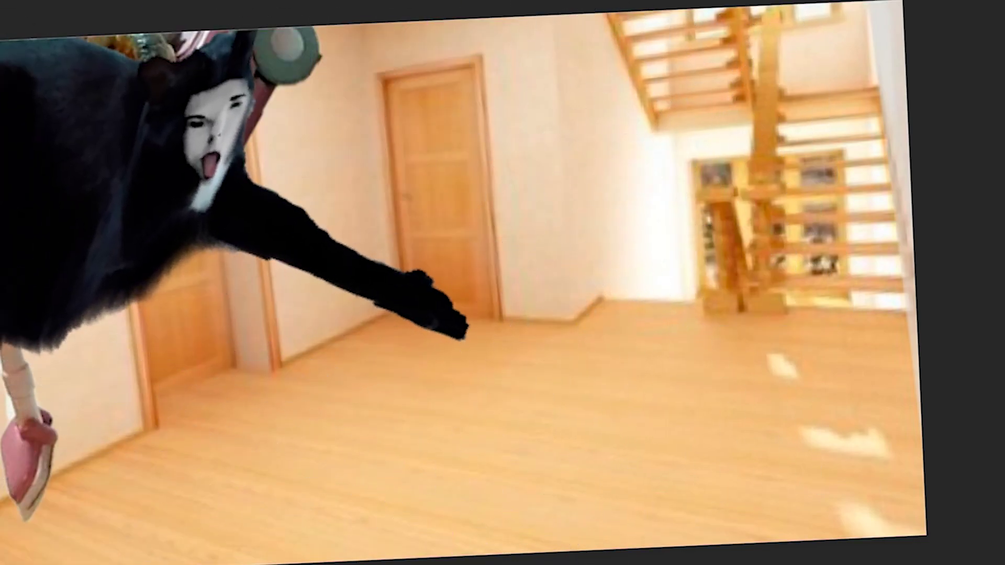
Move and rotate the frog rightward, then stretch the cat even larger over the scene
drag(31, 366, 691, 387)
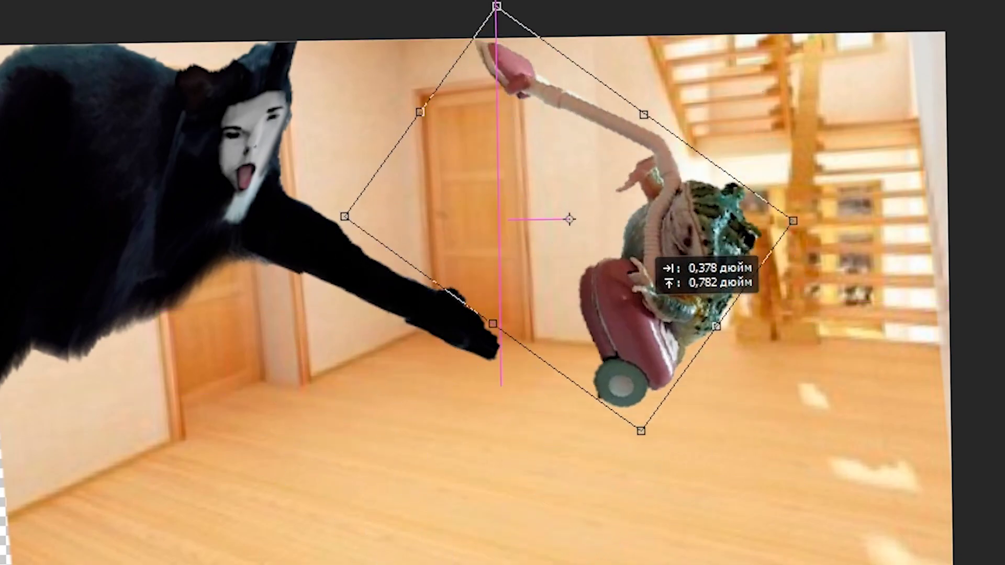
drag(689, 305, 727, 63)
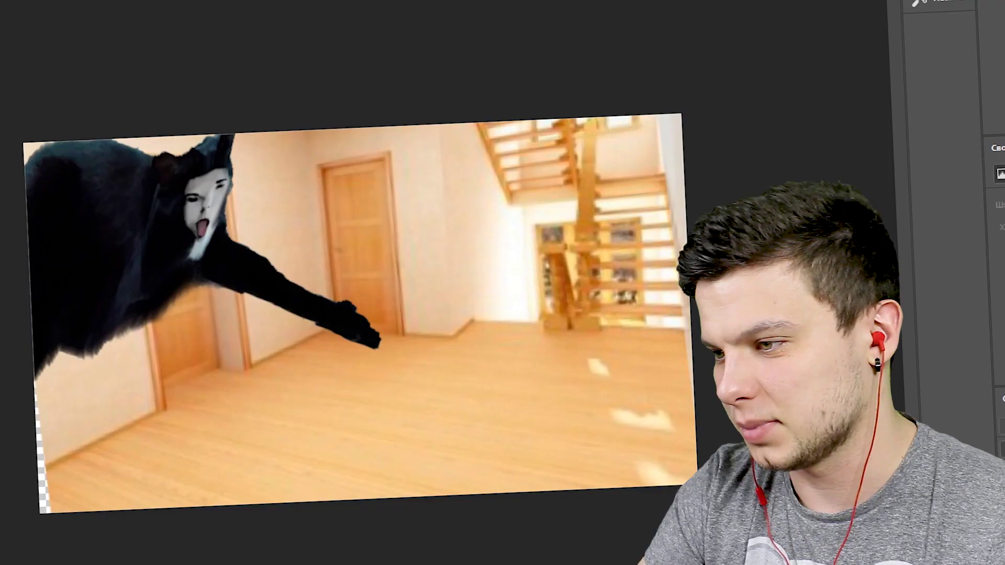
drag(380, 346, 554, 455)
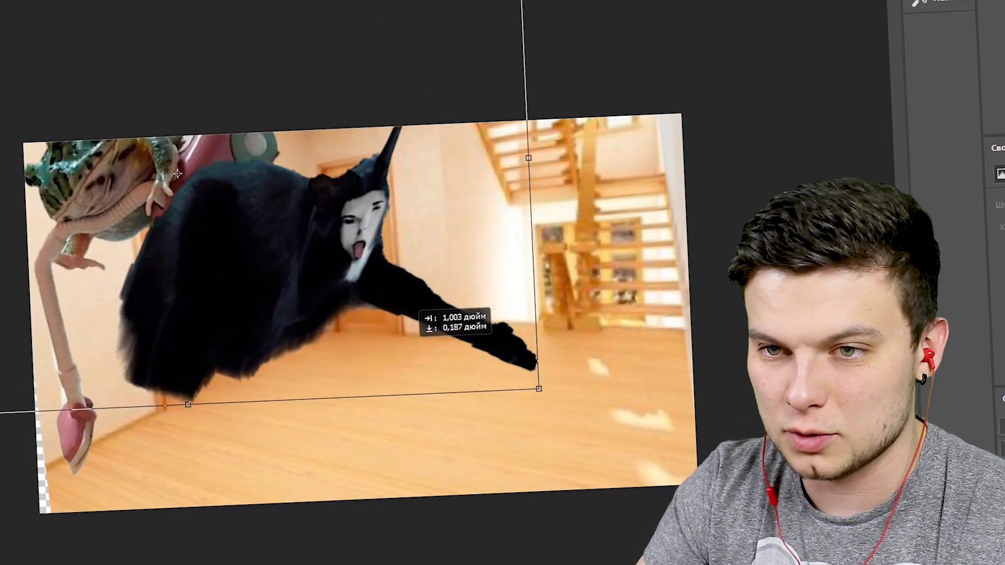
drag(180, 265, 184, 102)
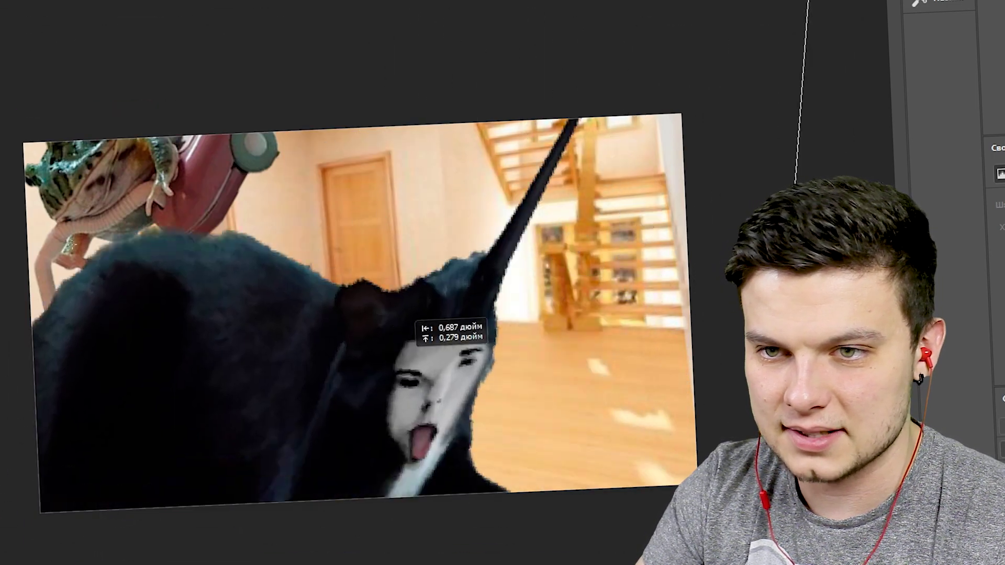
drag(185, 102, 416, 248)
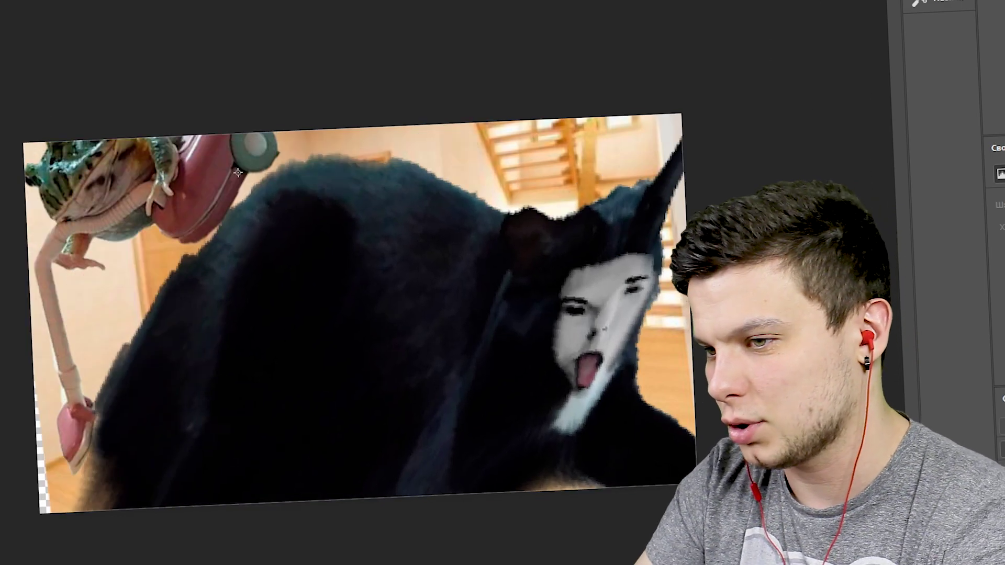
drag(237, 172, 151, 175)
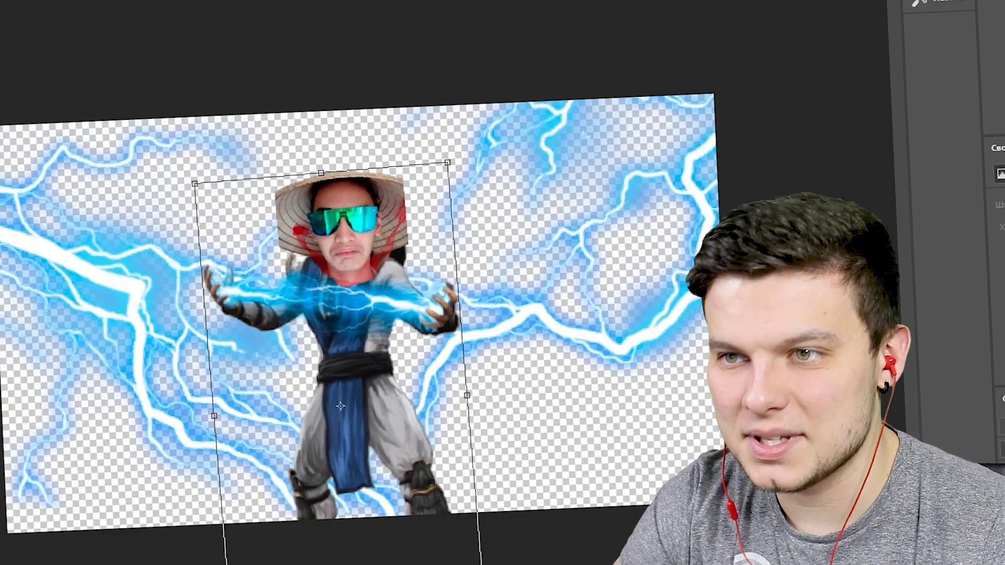
Scale Raiden far larger, level it, and shift it until the sunglasses face covers the canvas
drag(448, 163, 492, 137)
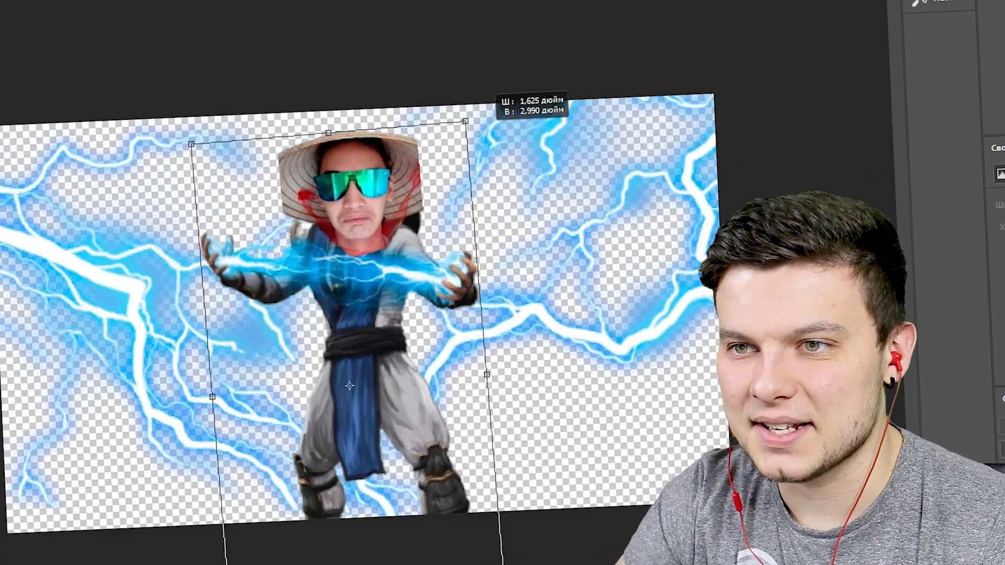
drag(367, 345, 138, 298)
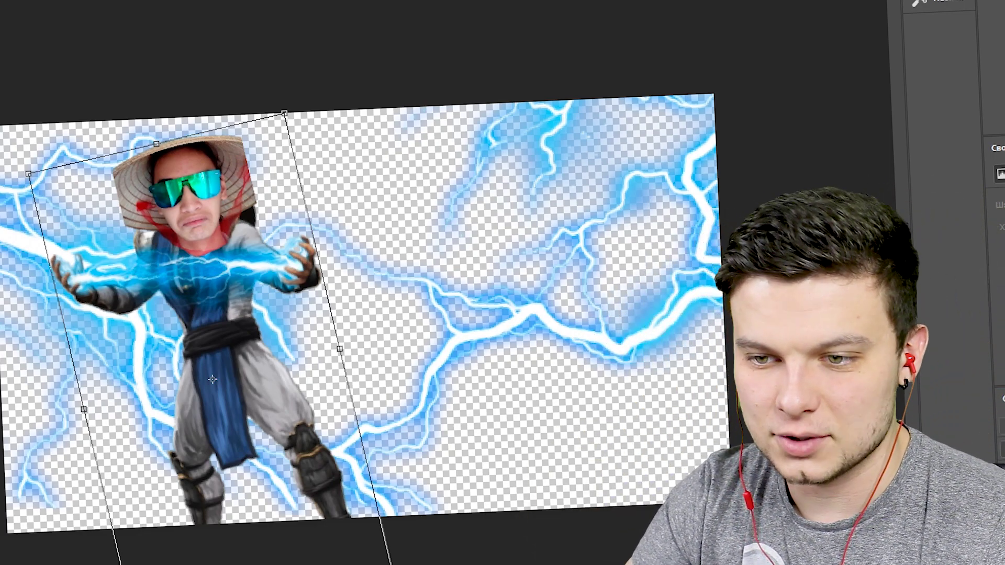
drag(391, 563, 556, 552)
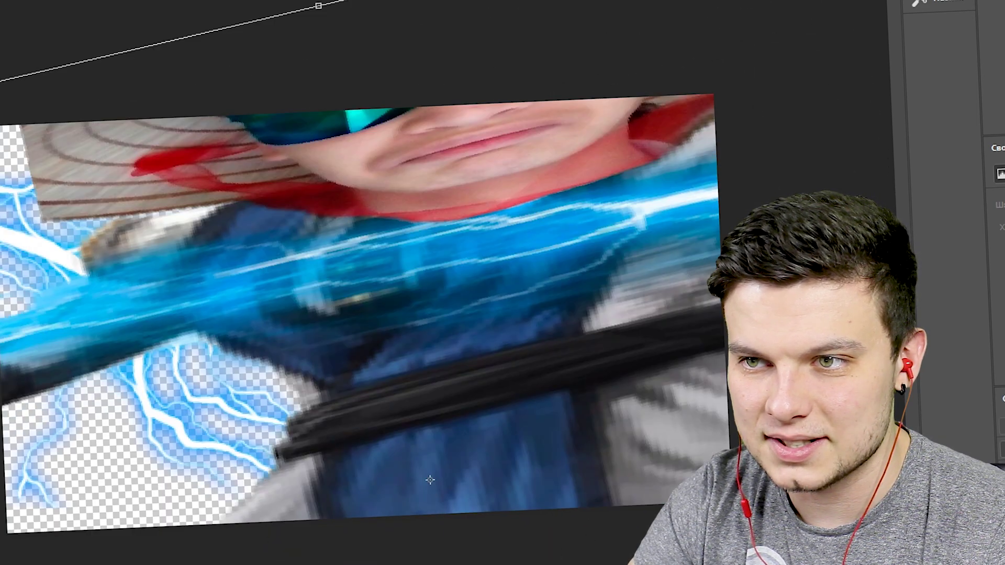
drag(556, 553, 461, 393)
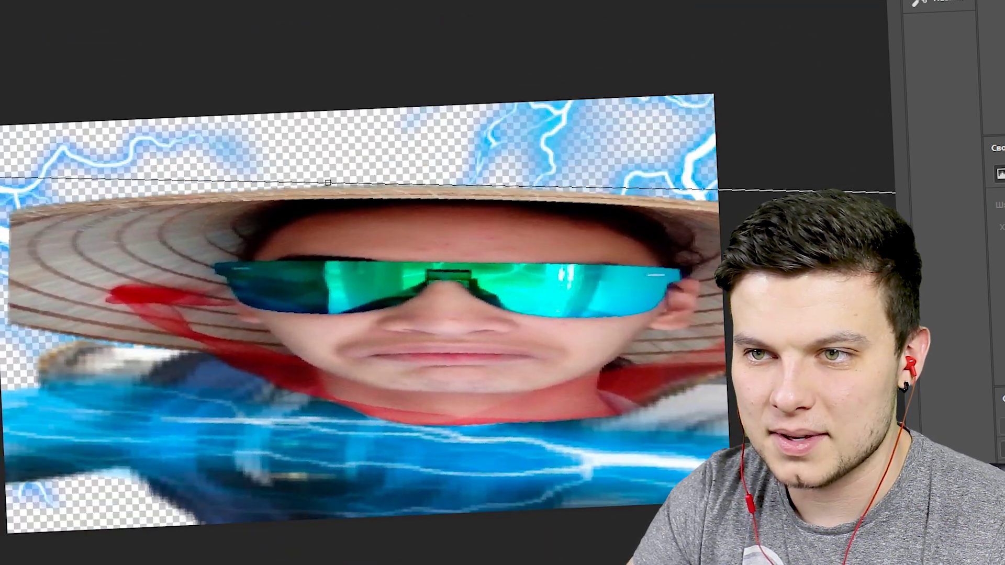
drag(501, 308, 409, 257)
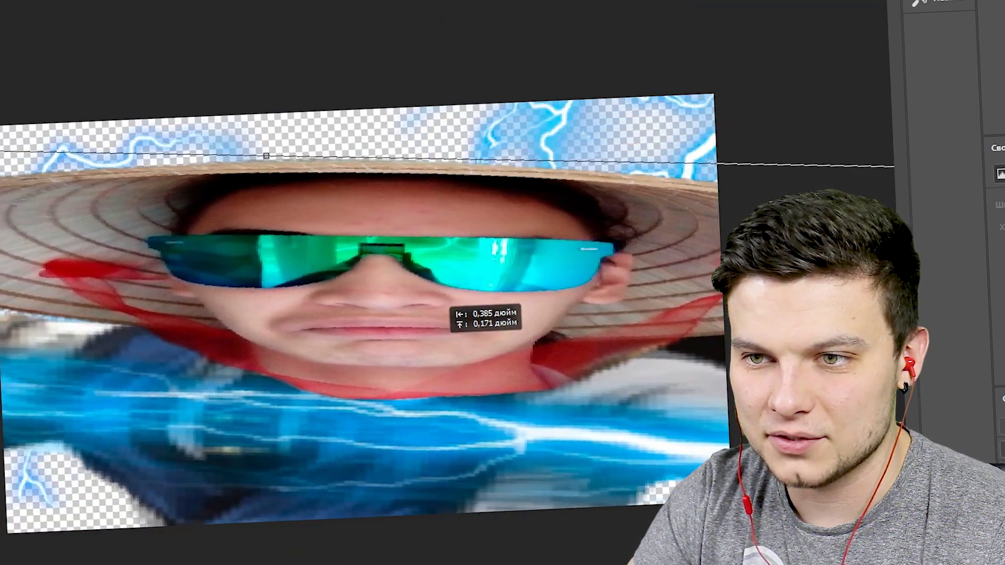
key(ctrl+plus)
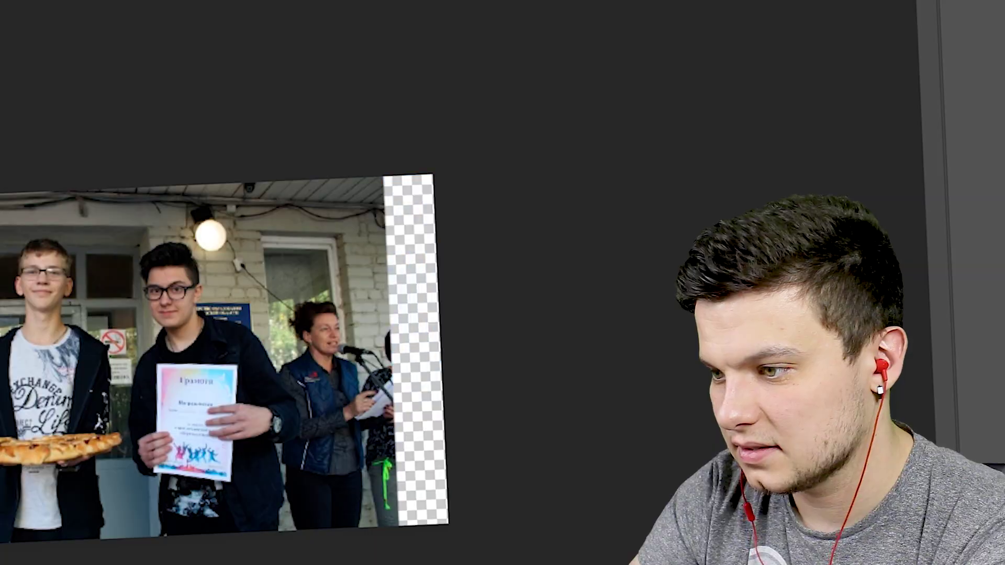
Cut out the blonde woman on the phone by inverting the selection, deleting the background and deselecting
scroll(426, 366, up, 8)
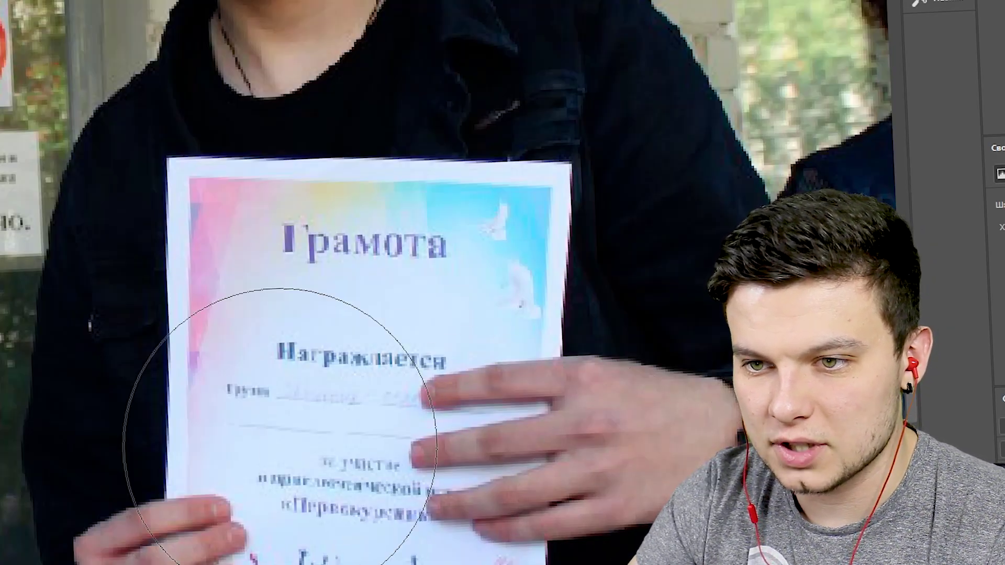
scroll(280, 426, down, 2)
scroll(280, 427, up, 2)
scroll(337, 382, down, 5)
scroll(337, 381, down, 2)
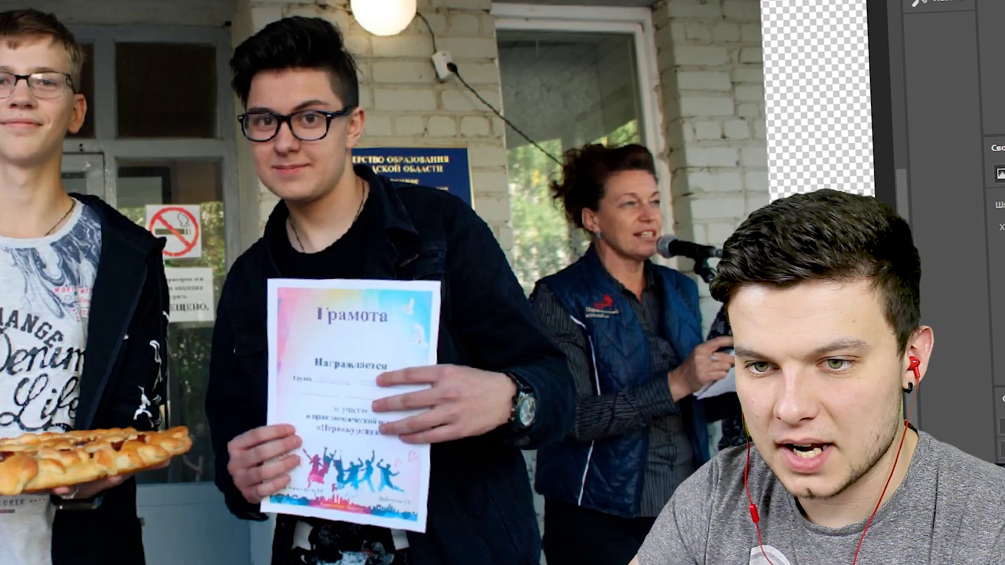
scroll(622, 366, down, 2)
scroll(151, 395, up, 2)
scroll(151, 396, up, 3)
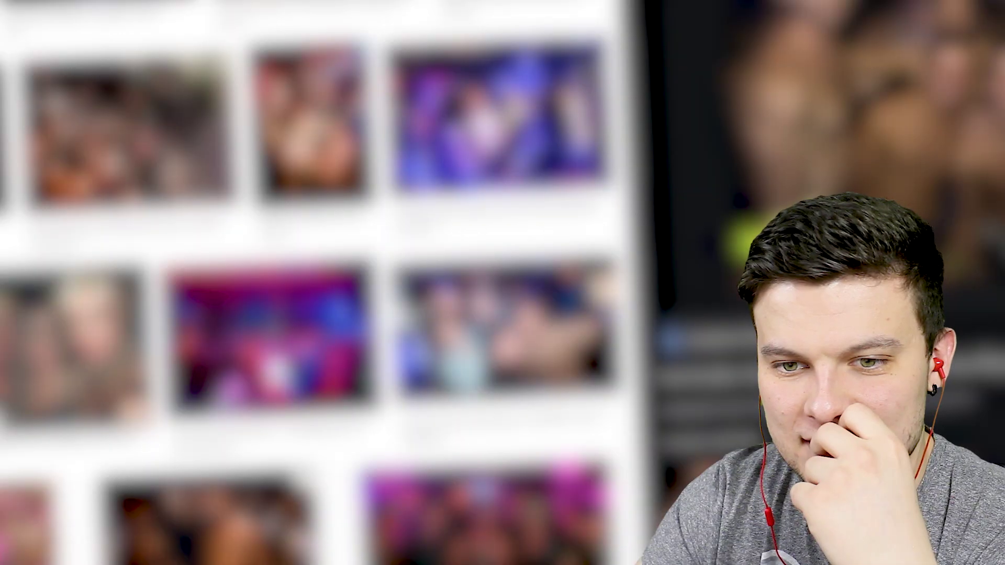
scroll(314, 283, down, 5)
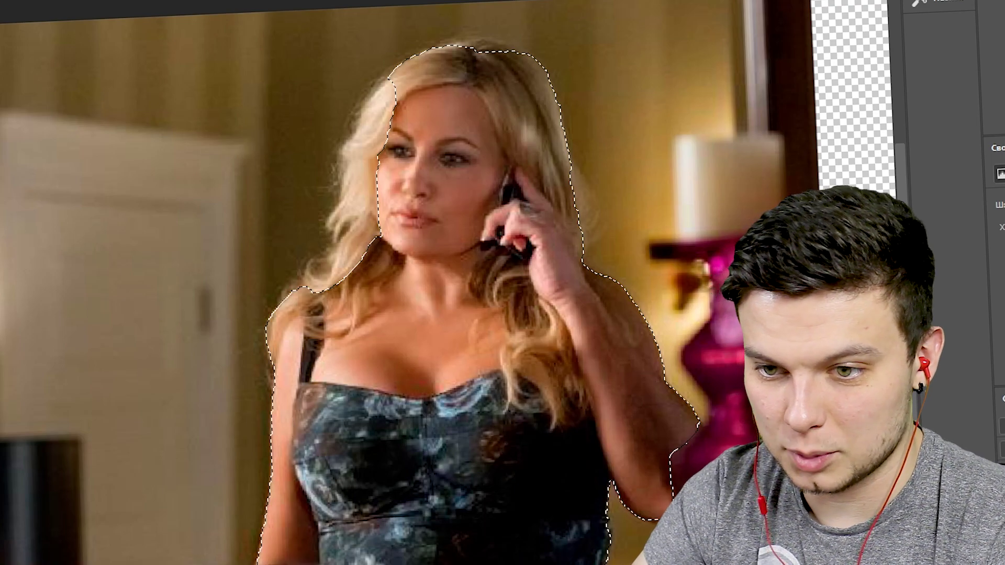
right_click(498, 135)
click(523, 155)
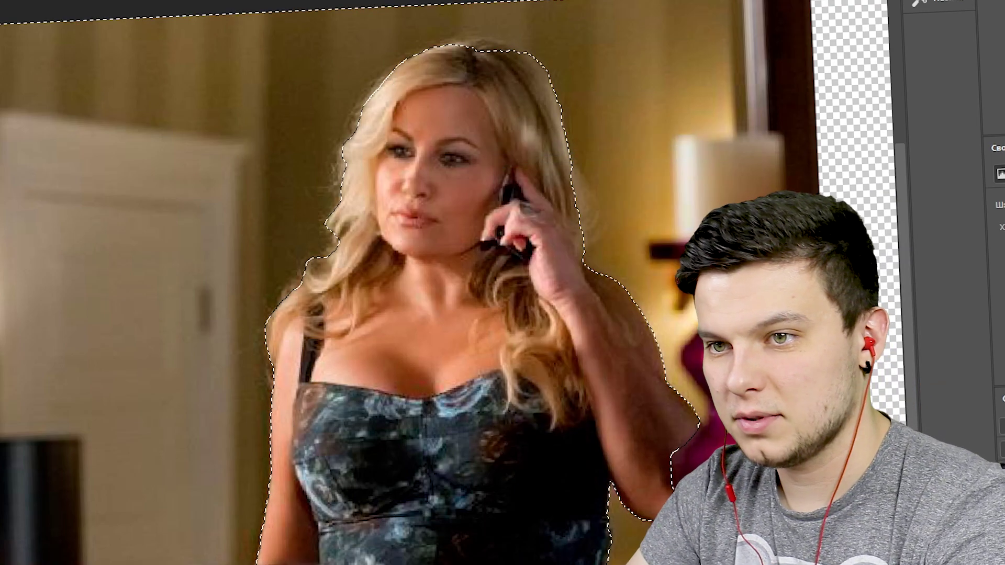
key(Delete)
right_click(507, 198)
click(524, 211)
Scale the woman and move her to the right side, partly past the canvas edge
key(ctrl+t)
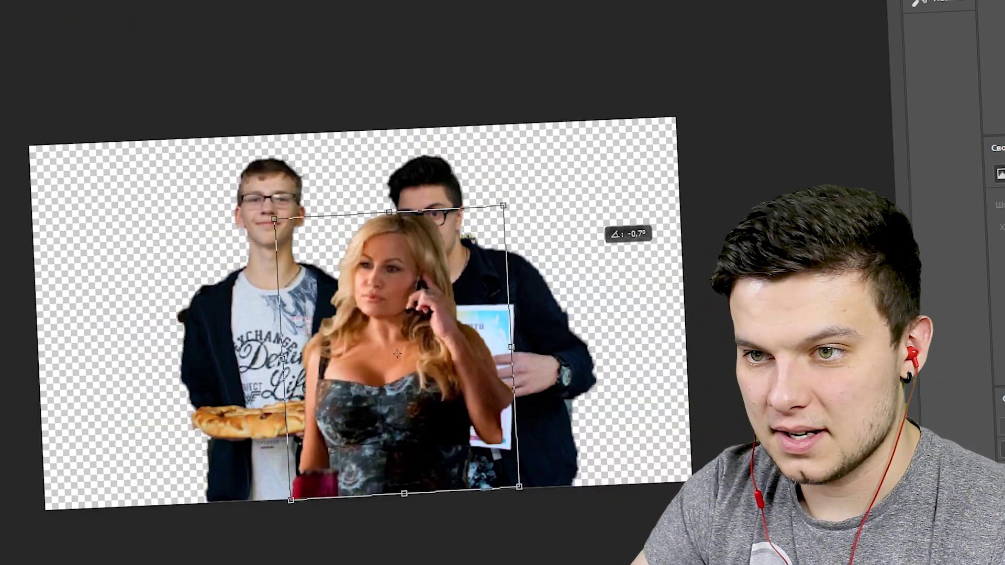
drag(423, 347, 627, 331)
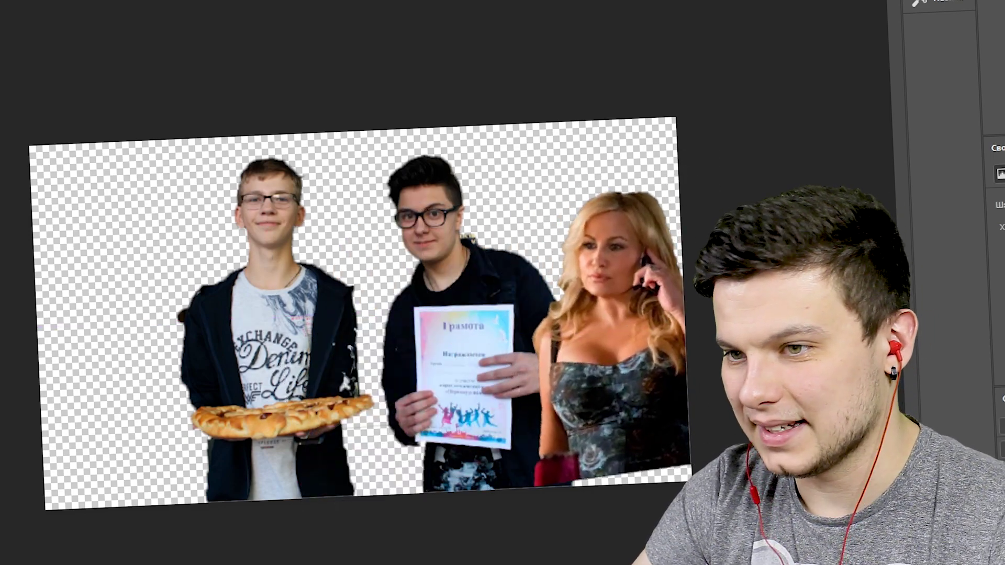
key(ctrl+t)
drag(740, 340, 780, 340)
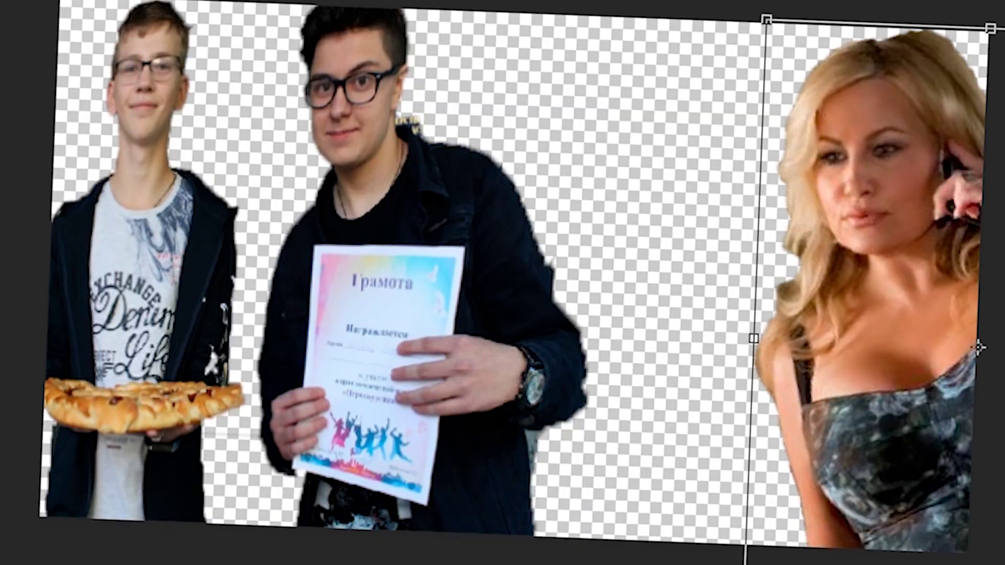
drag(978, 347, 1002, 544)
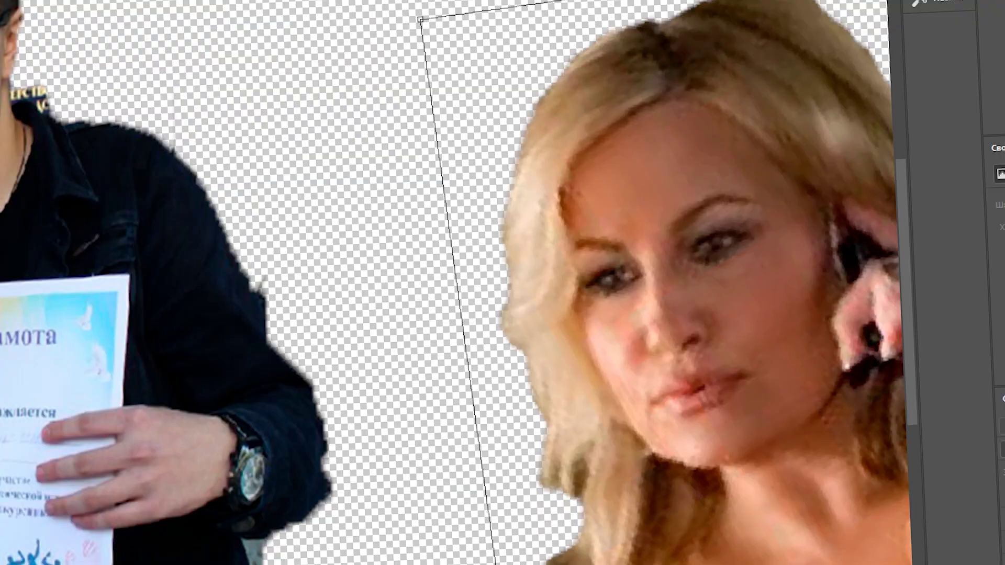
key(ctrl+plus)
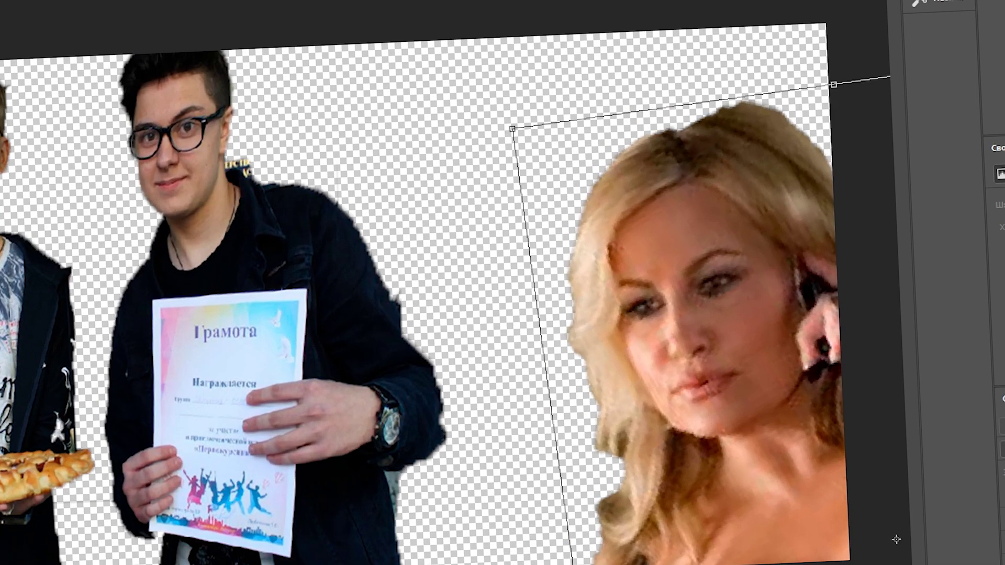
scroll(157, 126, up, 10)
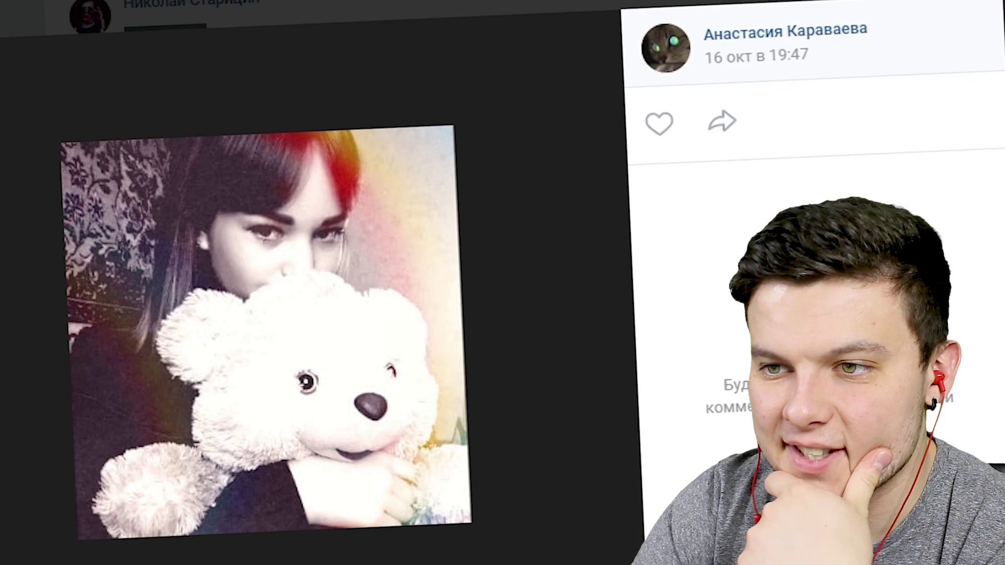
Open the viewer's photo of the girl hugging a white teddy bear at full size
right_click(304, 283)
click(397, 541)
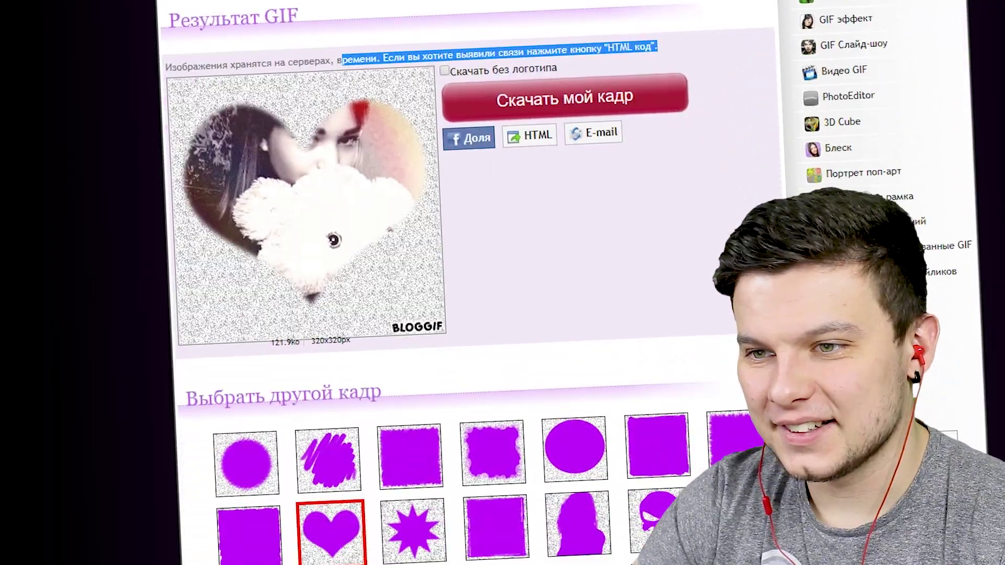
Give the teddy-bear photo's frame a pink glitter border
scroll(471, 283, down, 5)
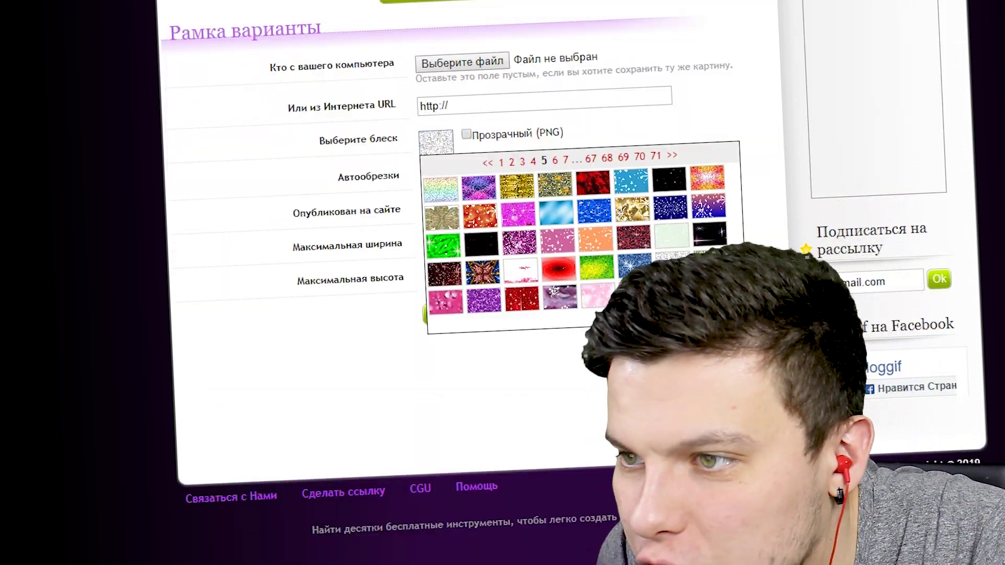
click(445, 301)
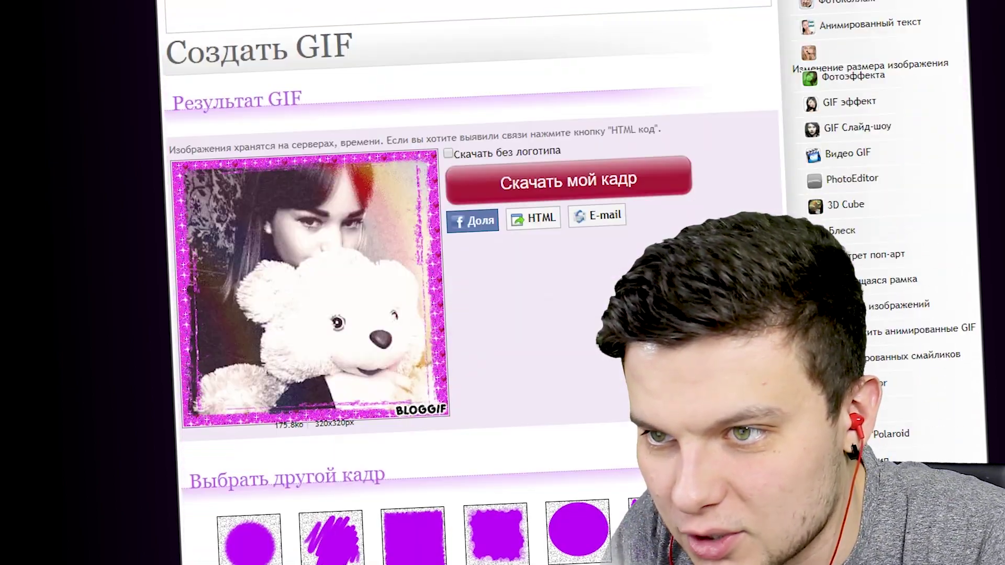
key(Tab)
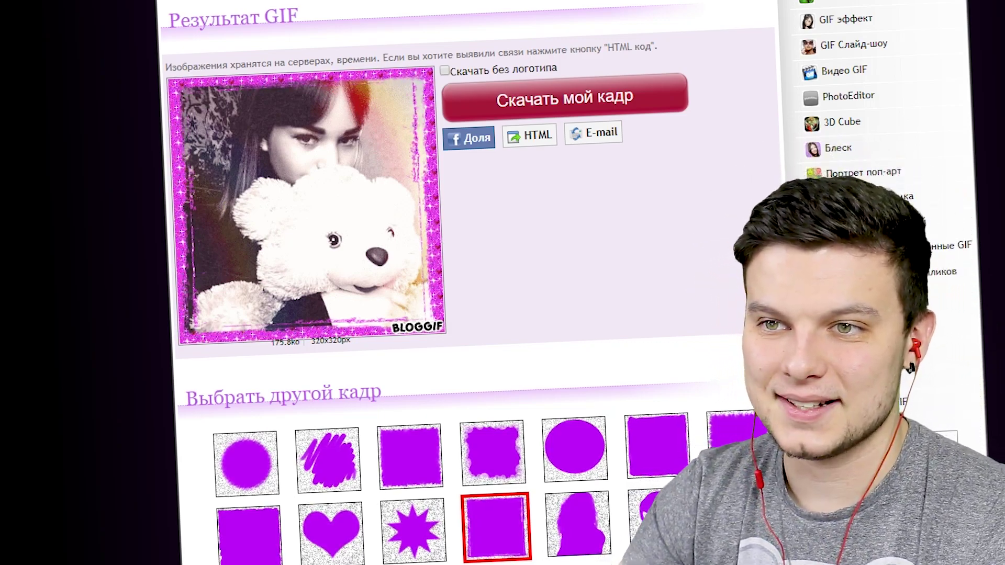
scroll(471, 283, up, 5)
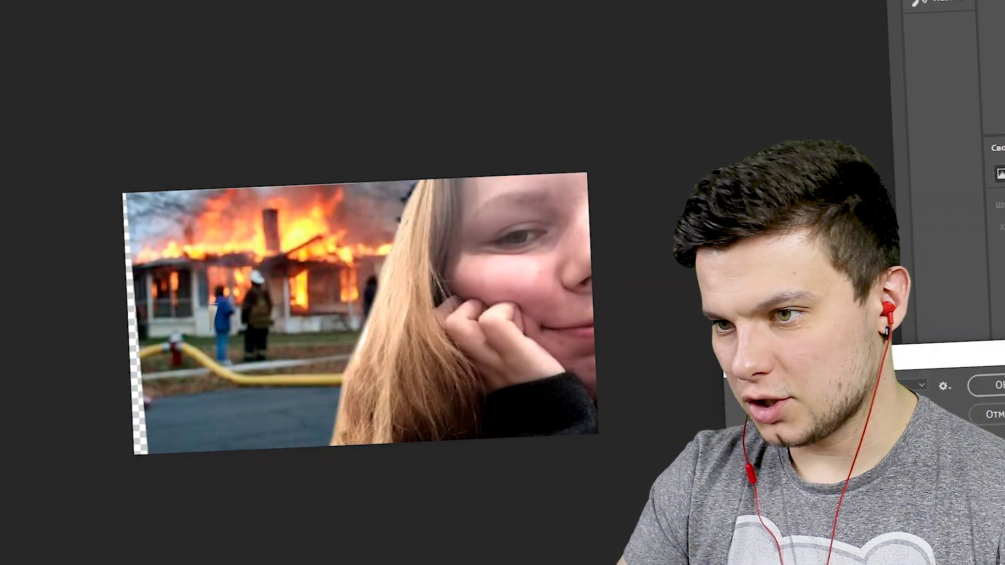
Shift the girl's face layer up and to the right in the burning-house collage
key(ctrl+t)
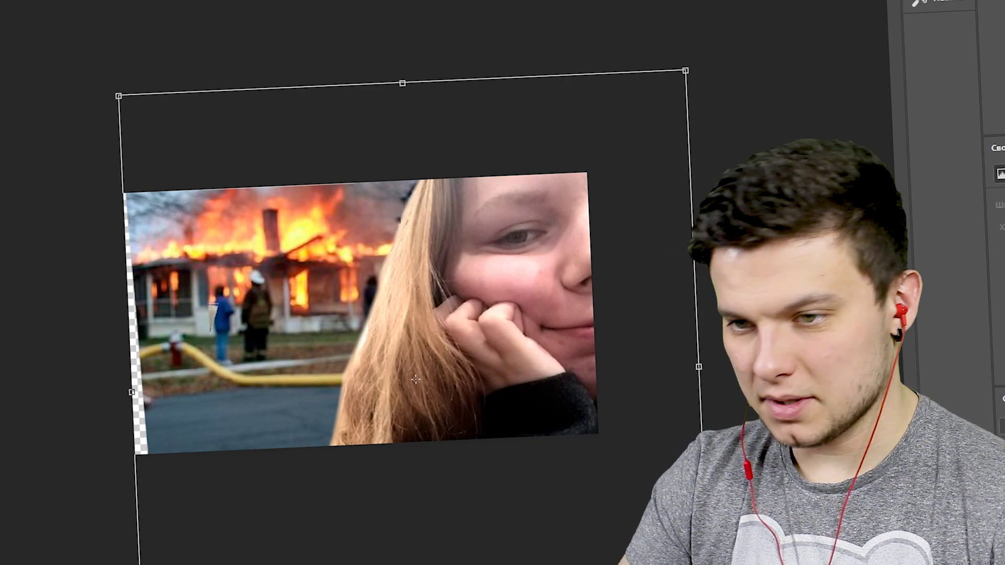
drag(361, 410, 379, 389)
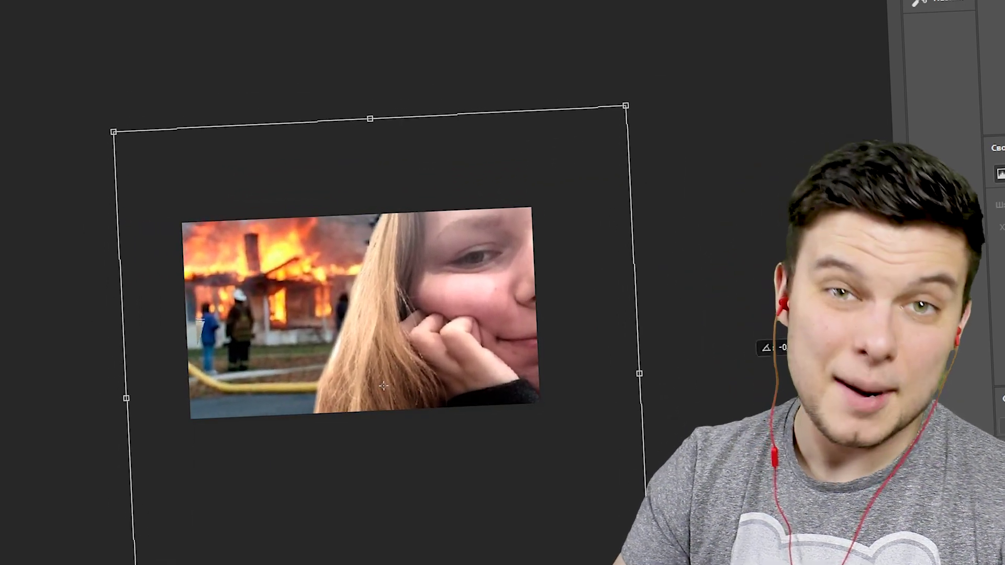
key(ctrl+plus)
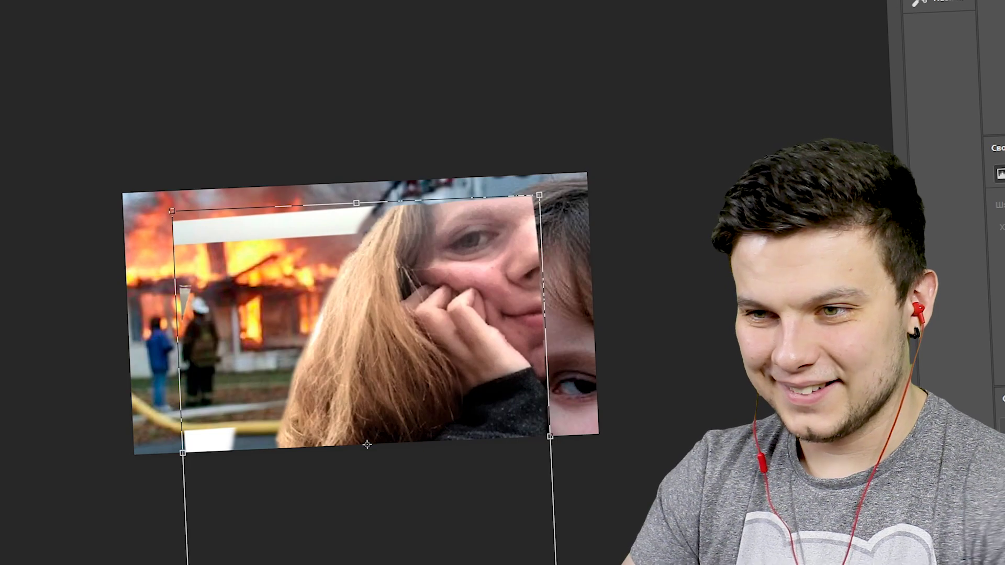
key(Return)
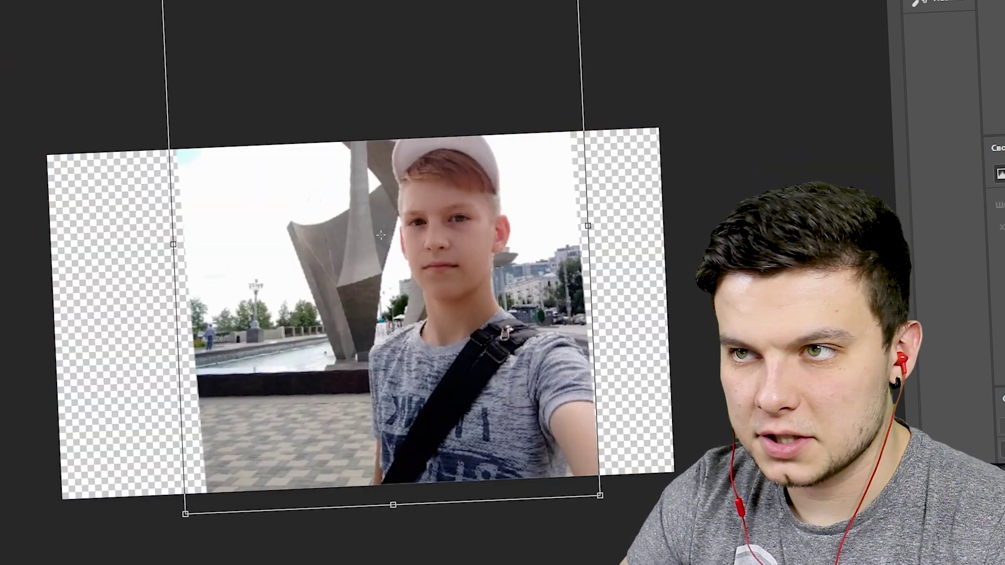
Narrow the boy's selfie, then enlarge, tilt and move it to fill the frame width
drag(587, 226, 542, 225)
key(Return)
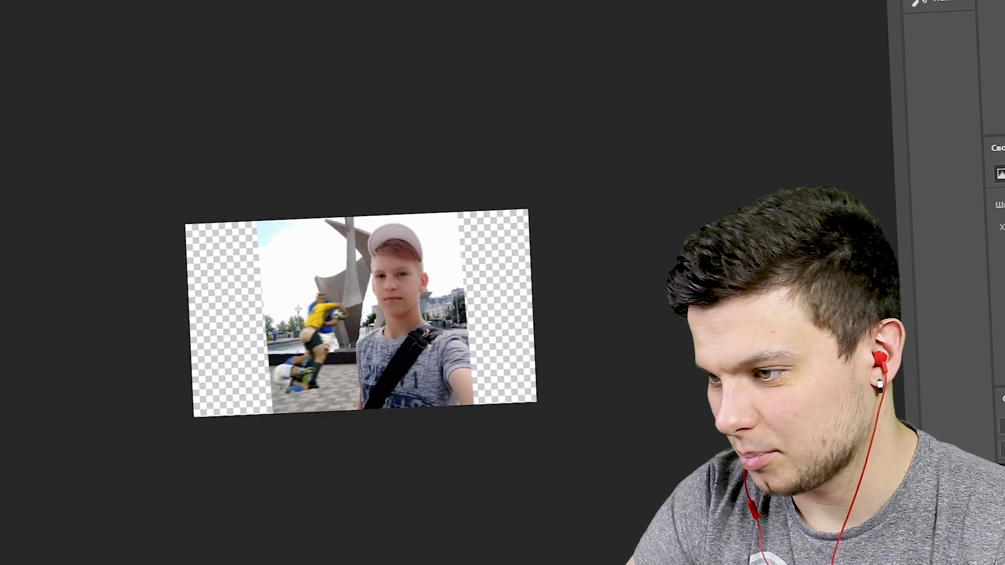
drag(474, 416, 539, 455)
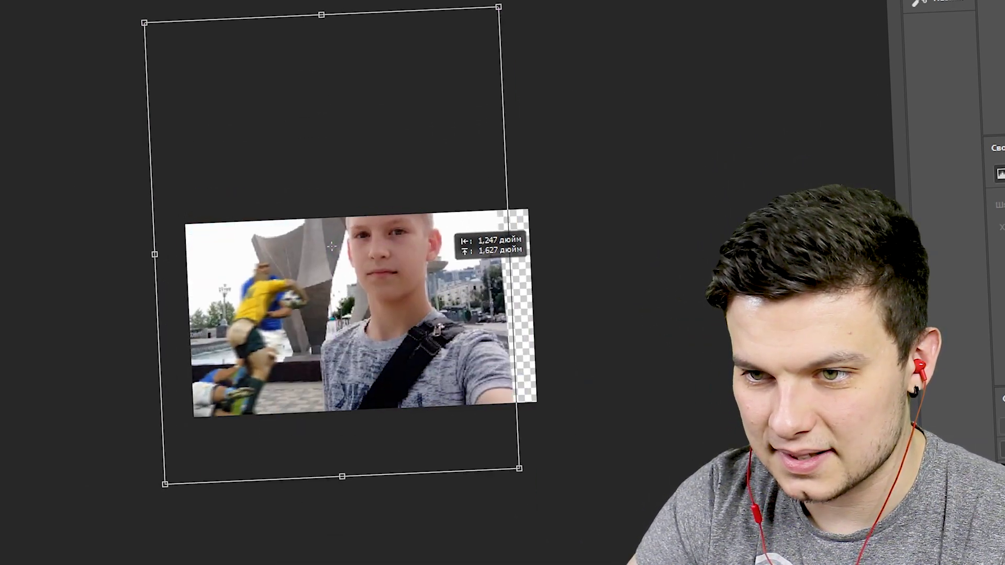
drag(436, 196, 468, 375)
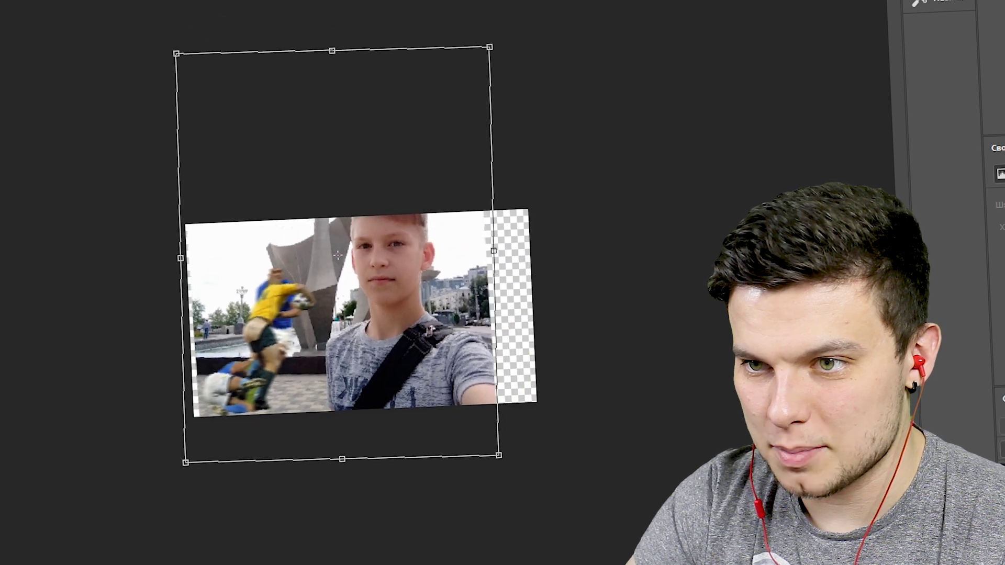
mouse_move(375, 377)
mouse_down()
mouse_move(383, 409)
mouse_move(387, 296)
mouse_up()
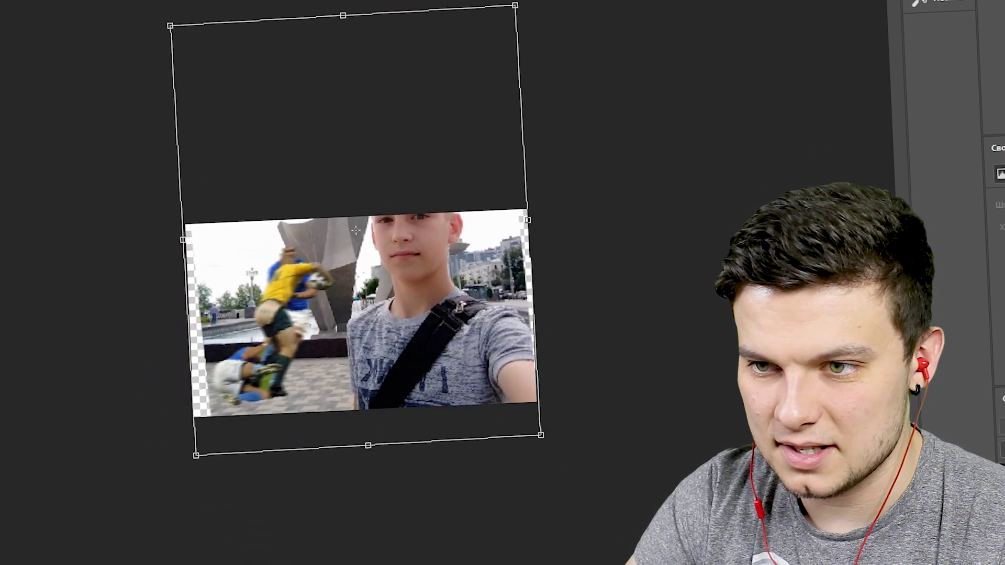
mouse_move(387, 297)
mouse_down()
mouse_move(511, 159)
mouse_move(415, 175)
mouse_move(192, 393)
mouse_move(143, 352)
mouse_move(258, 365)
mouse_up()
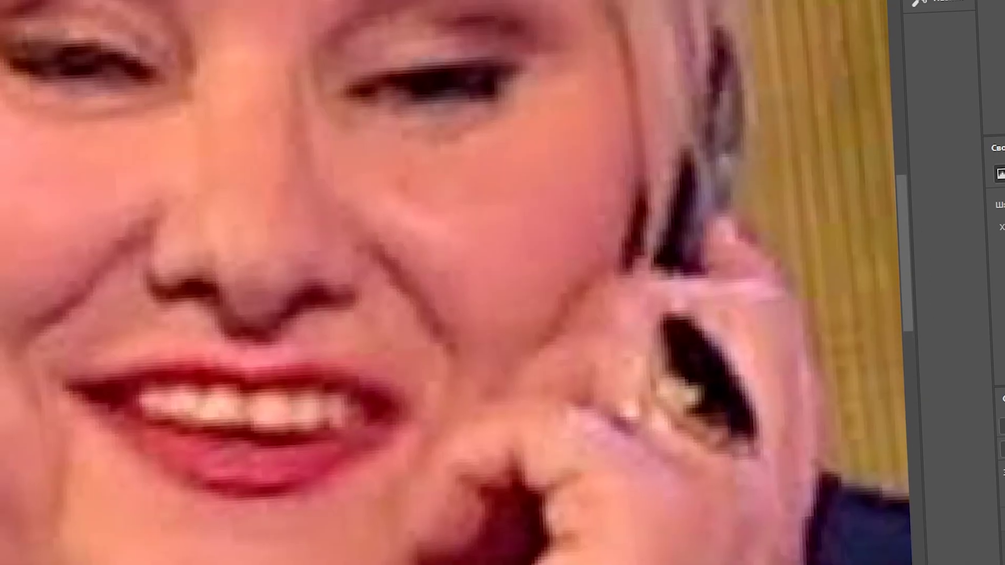
scroll(153, 224, up, 5)
scroll(153, 223, down, 6)
scroll(450, 283, down, 5)
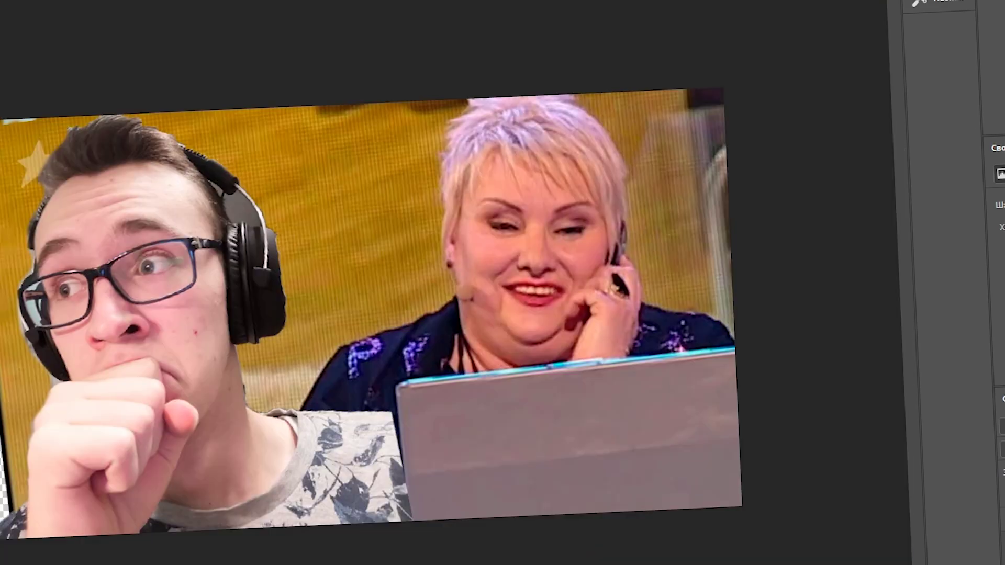
scroll(209, 157, up, 8)
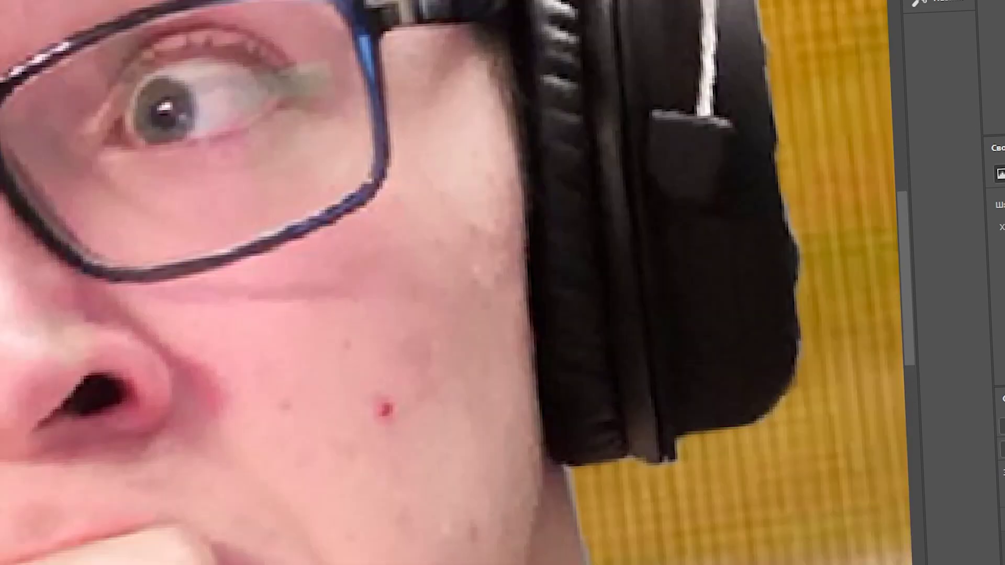
scroll(450, 282, down, 3)
scroll(450, 283, up, 3)
scroll(450, 282, down, 2)
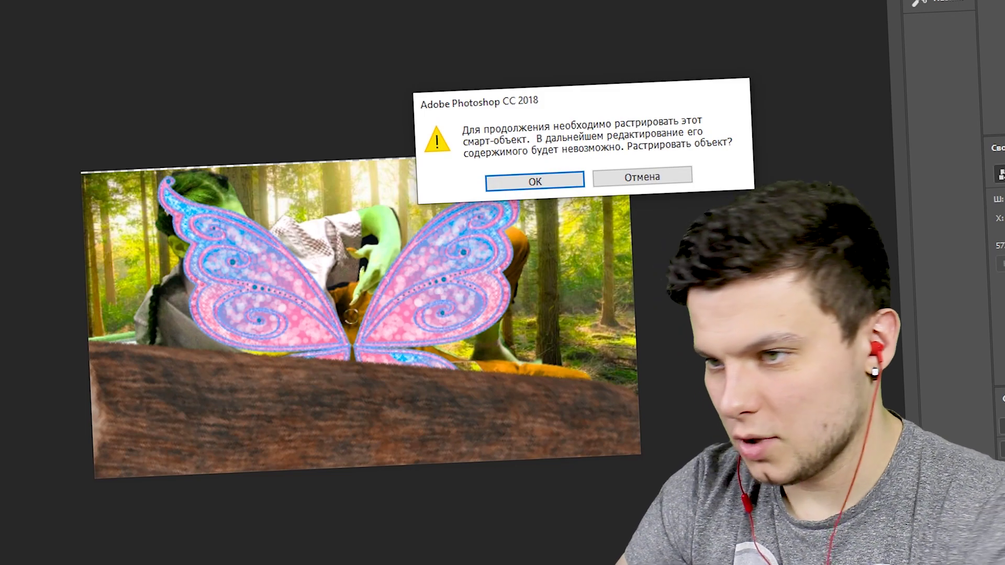
Rasterize the butterfly wings layer, then enlarge and rotate the wings clockwise behind the girl
key(Return)
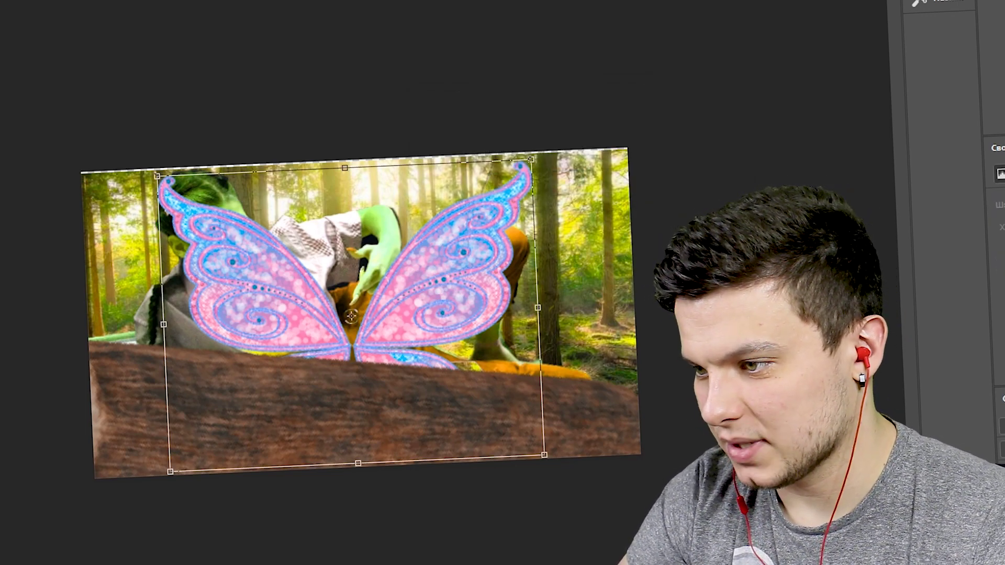
key(ctrl+t)
mouse_move(550, 136)
mouse_down()
mouse_move(199, 31)
mouse_move(492, 143)
mouse_up()
key(Return)
key(ctrl+plus)
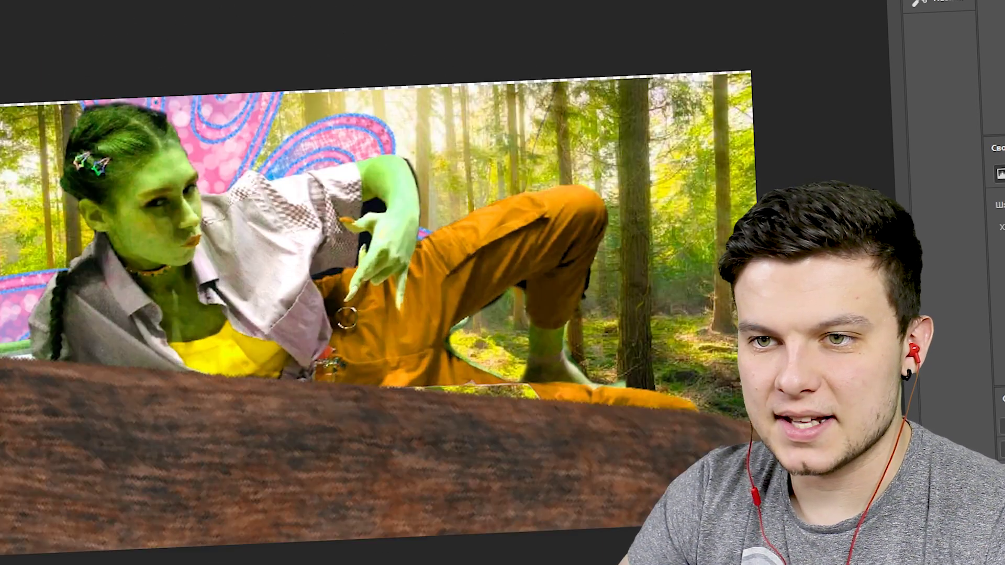
key(ctrl+t)
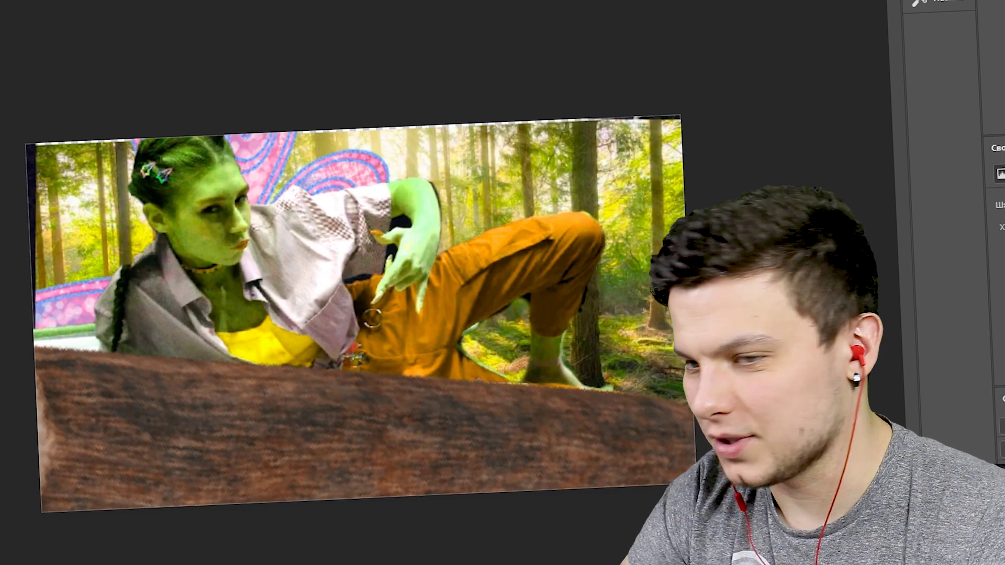
mouse_move(131, 189)
mouse_down()
mouse_move(221, 191)
mouse_move(325, 280)
mouse_up()
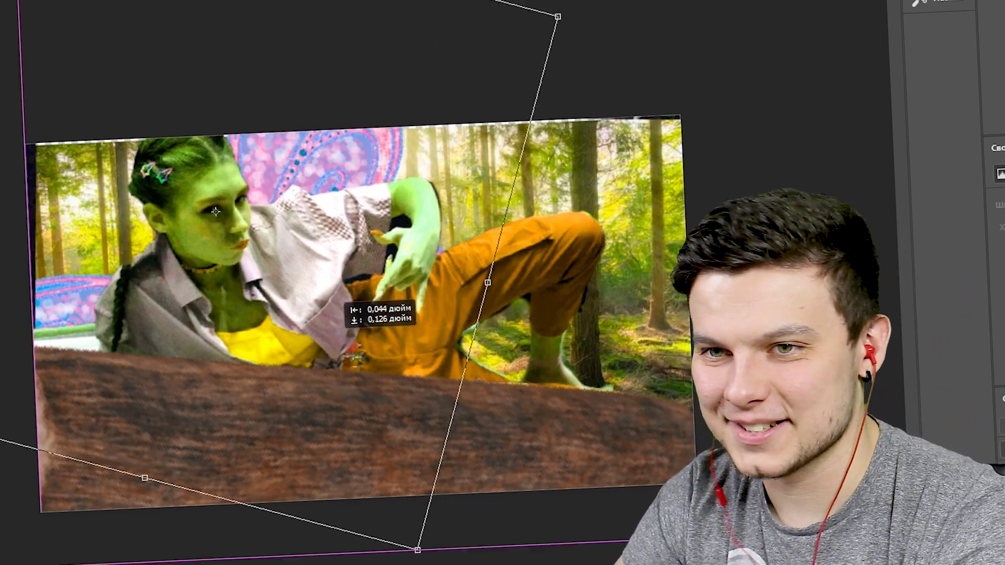
key(Return)
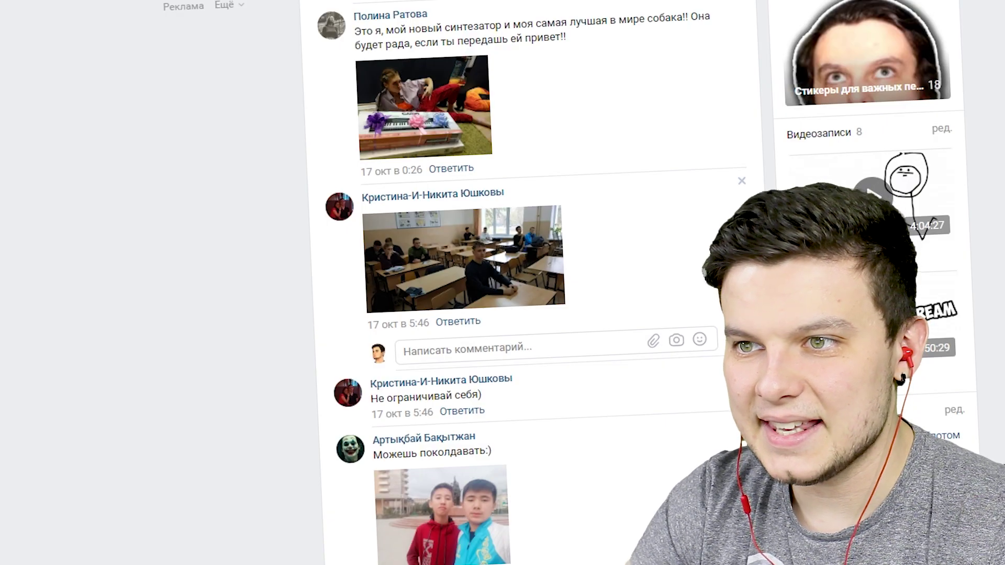
Open the classroom photo full-size and bring up its context menu for copying
click(463, 259)
right_click(565, 278)
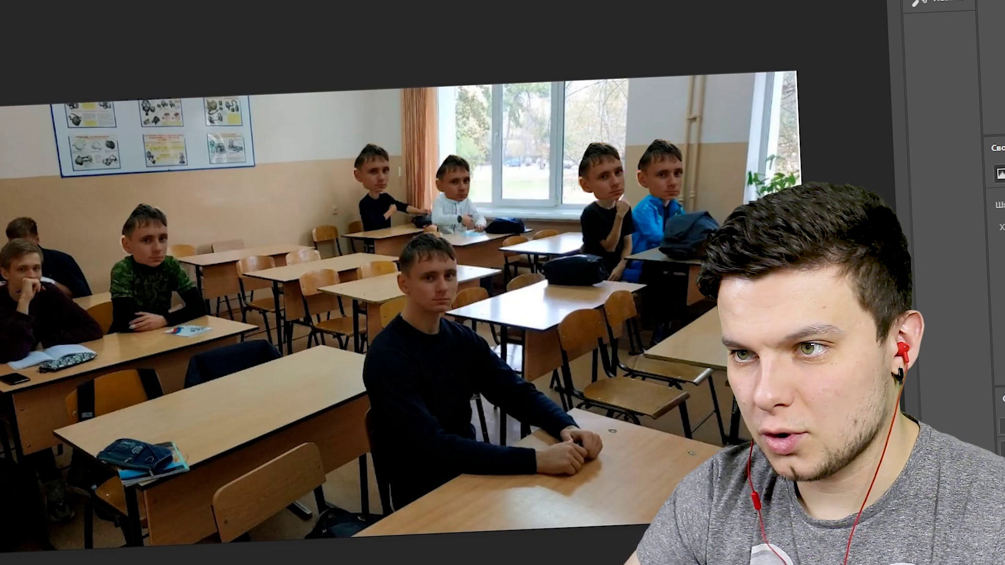
Place the pasted face on the leftmost student, then start Save As and choose a file format
mouse_move(426, 272)
mouse_down()
mouse_move(24, 268)
mouse_move(19, 251)
mouse_up()
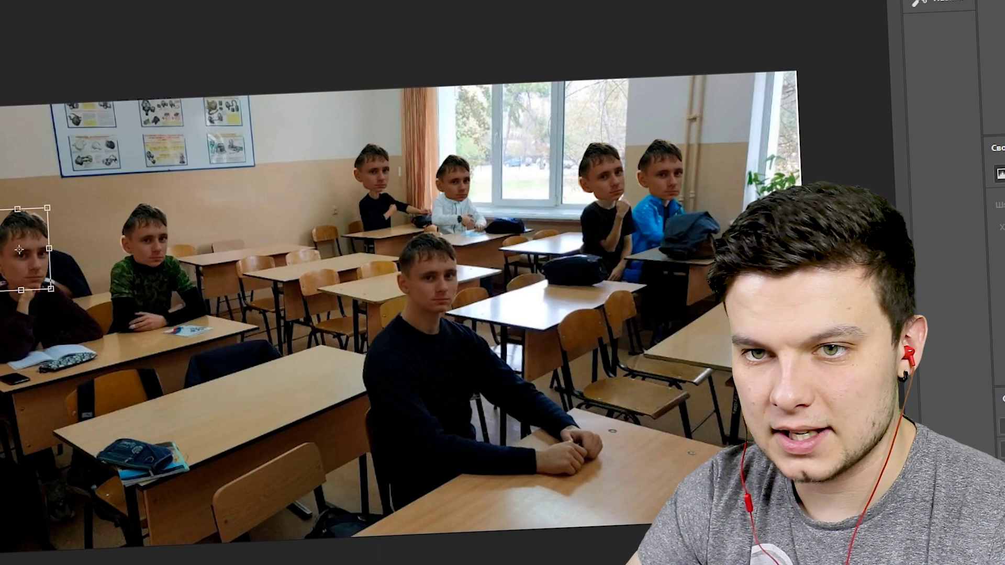
key(ctrl+shift+s)
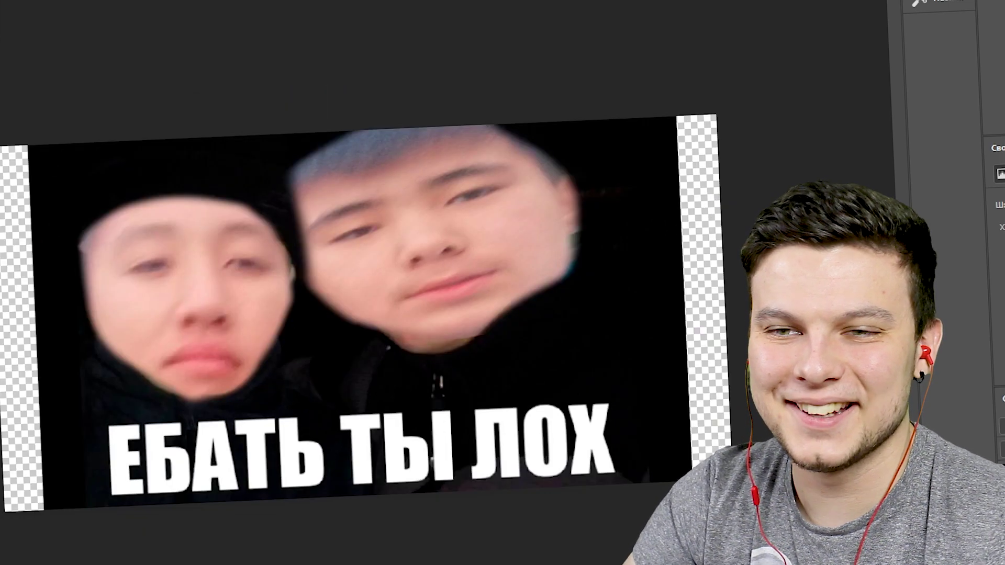
click(21, 61)
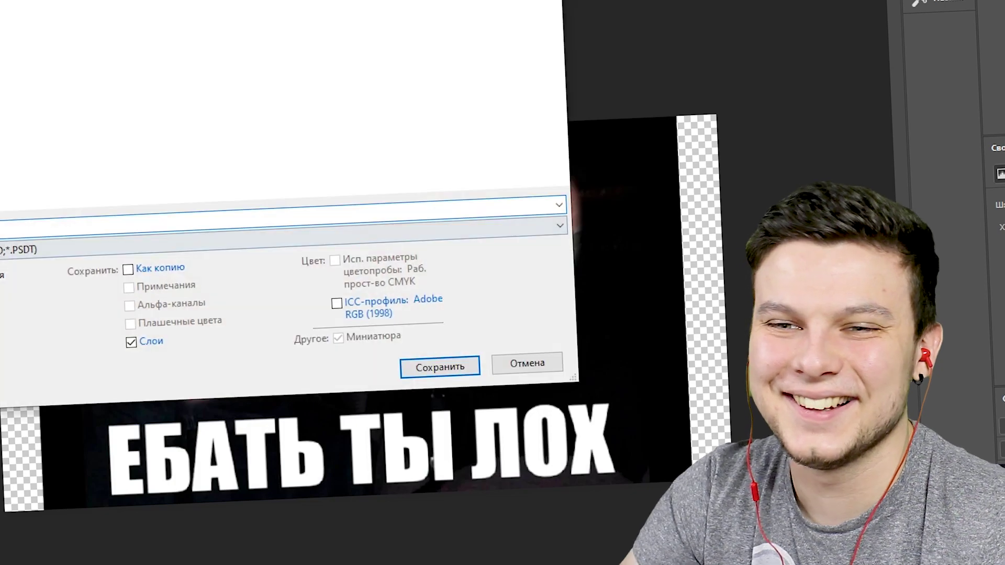
click(559, 225)
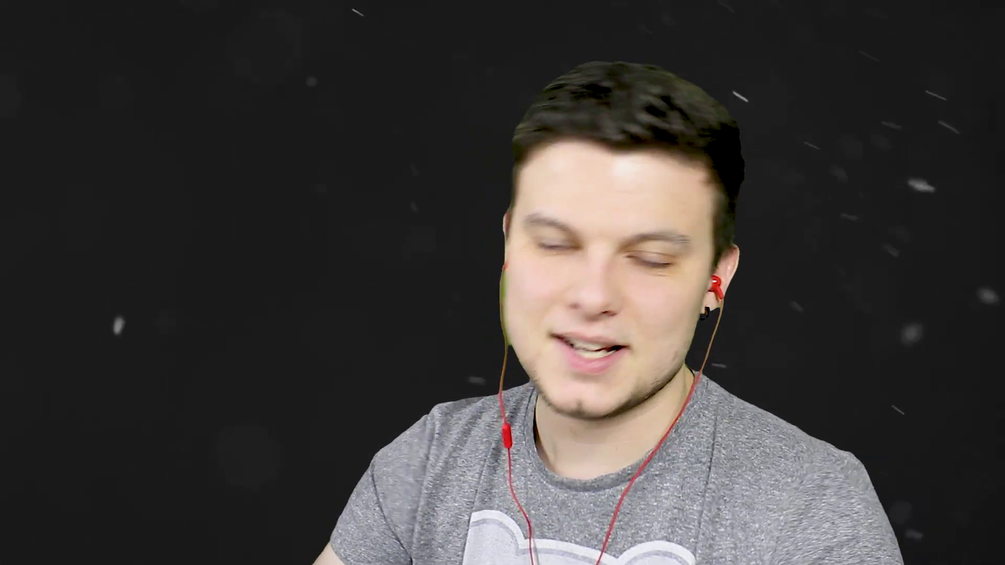